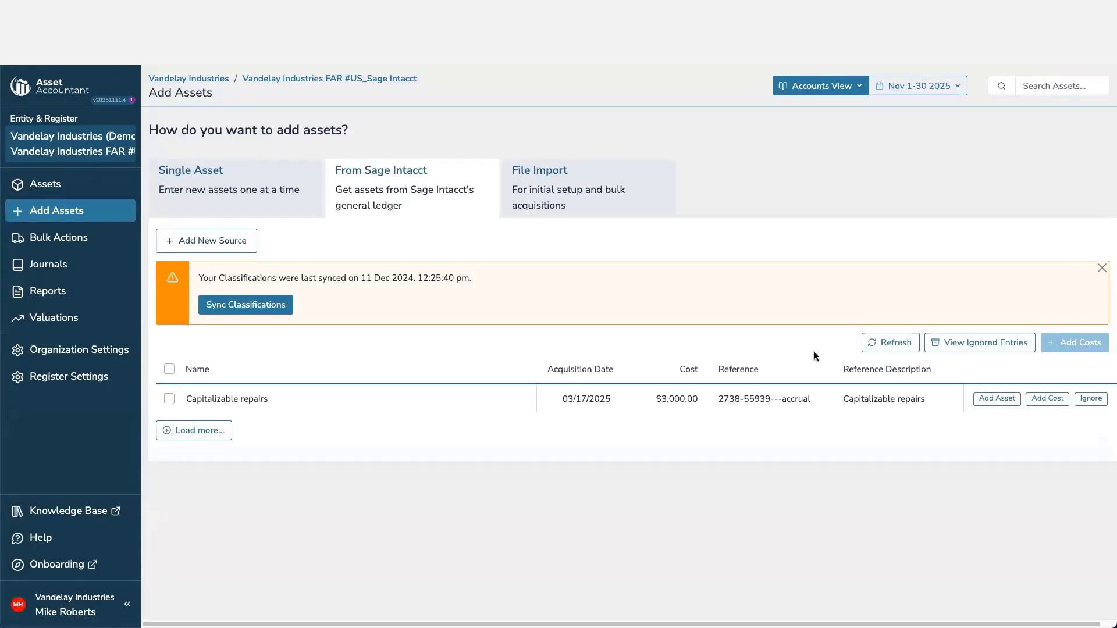
# Step: Refresh the Sage Intacct entries and add "My financed asset" as a new asset in the Computer Equipment group
pyautogui.click(895, 349)
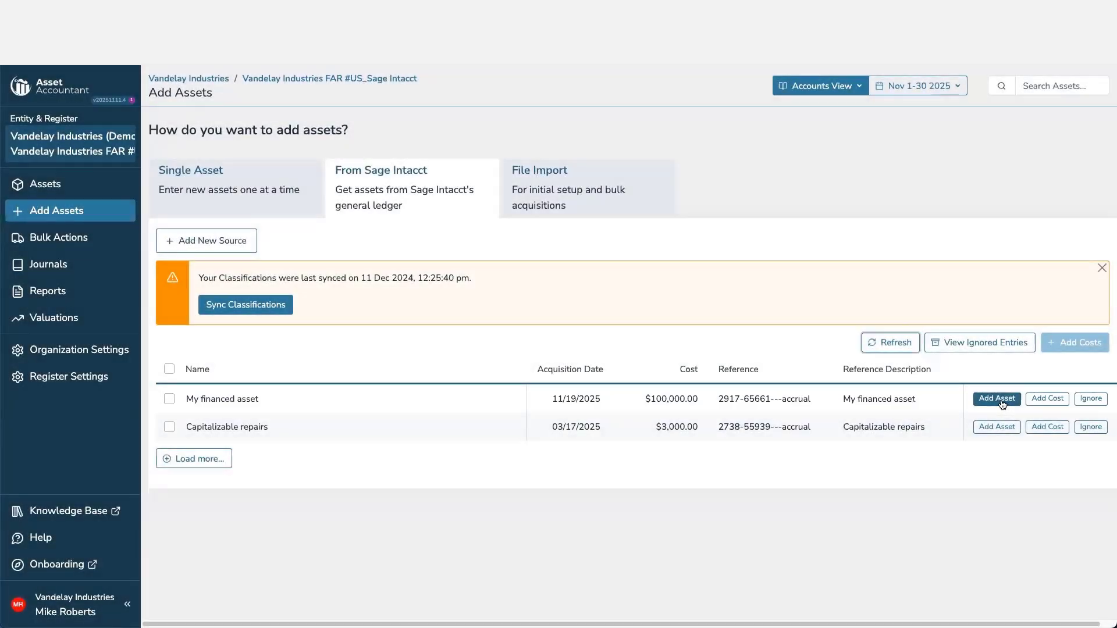
pyautogui.click(998, 399)
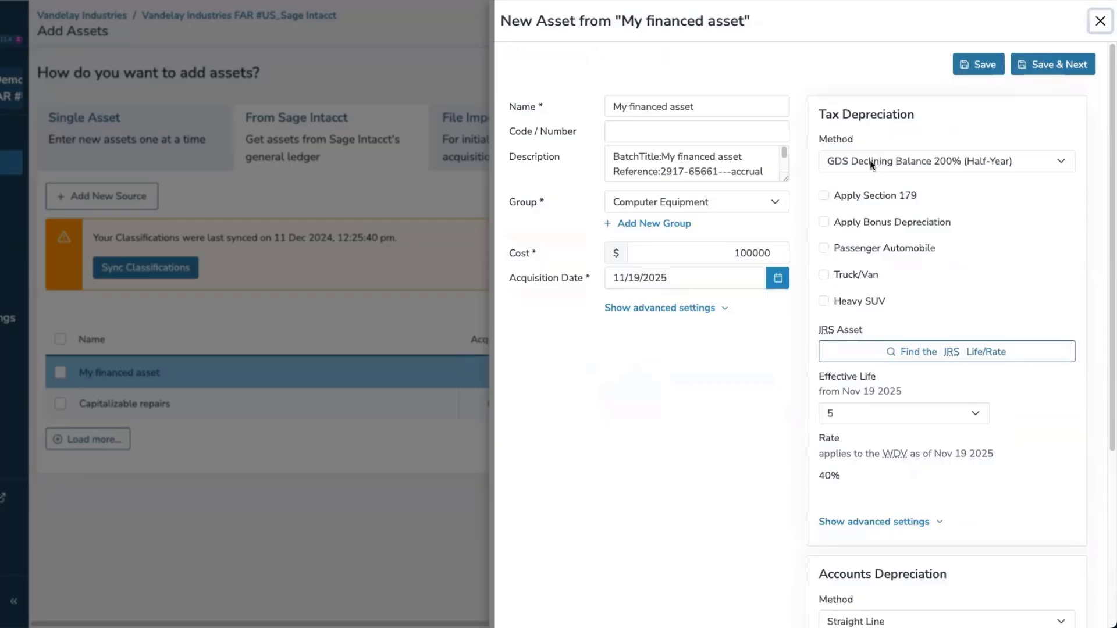
pyautogui.scroll(-4, 958, 301)
pyautogui.scroll(4, 930, 374)
pyautogui.click(979, 65)
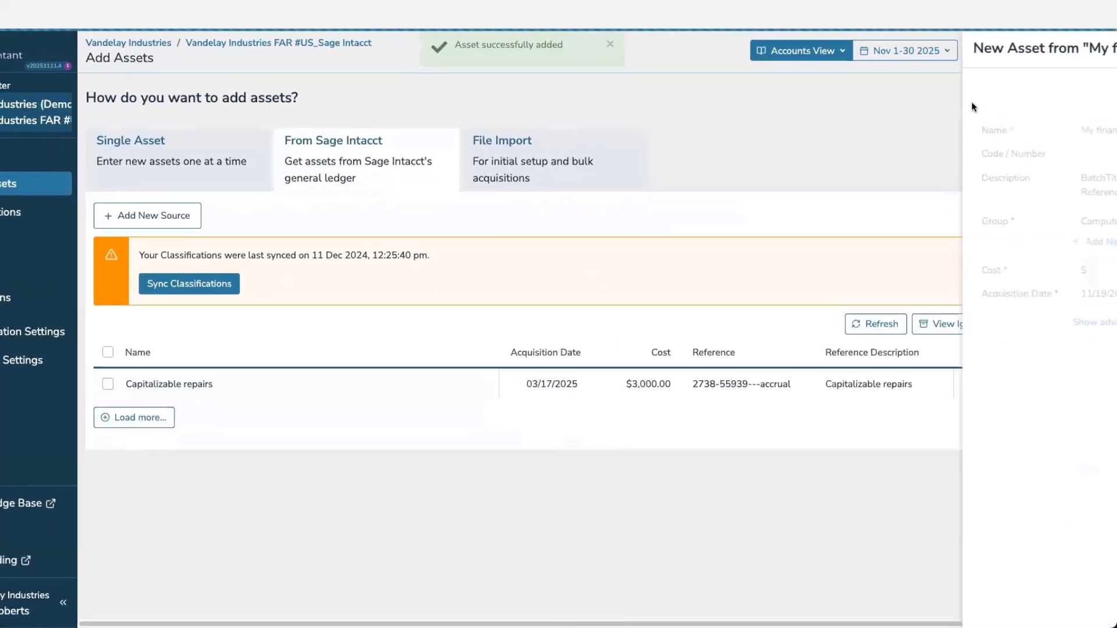
# Step: Open "My financed asset" from the Computer Equipment group in the asset register
pyautogui.click(50, 190)
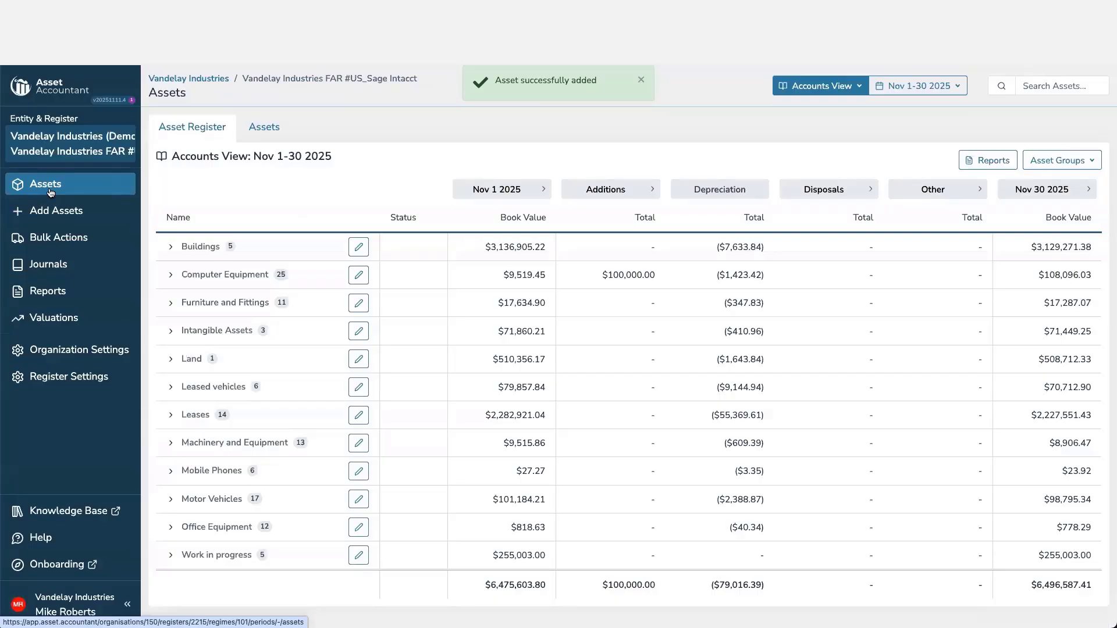
pyautogui.click(177, 276)
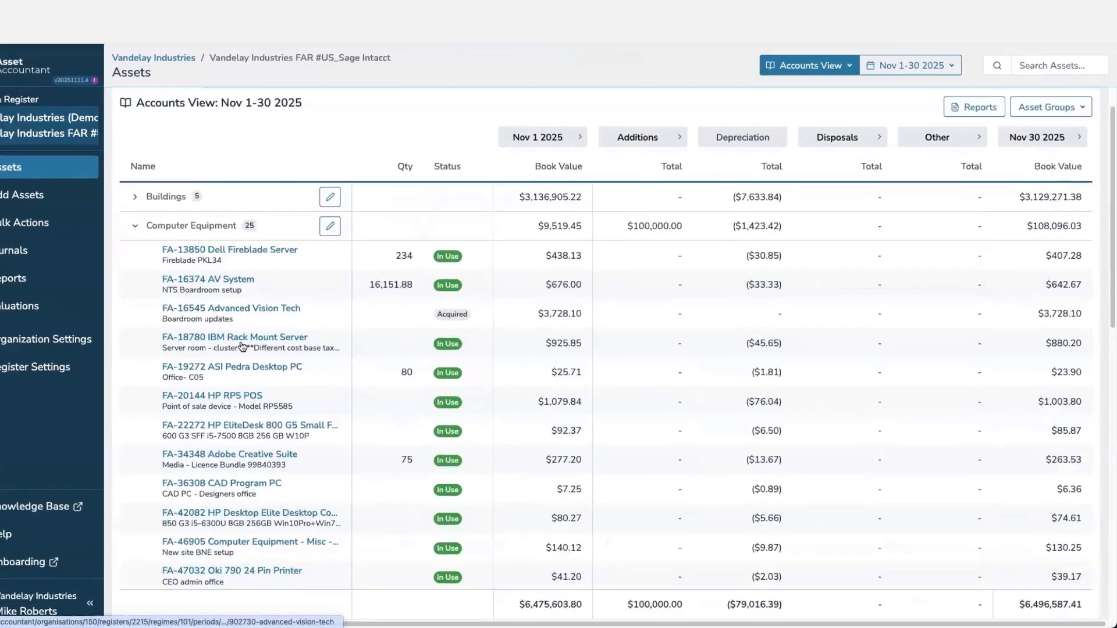
pyautogui.scroll(-10, 242, 346)
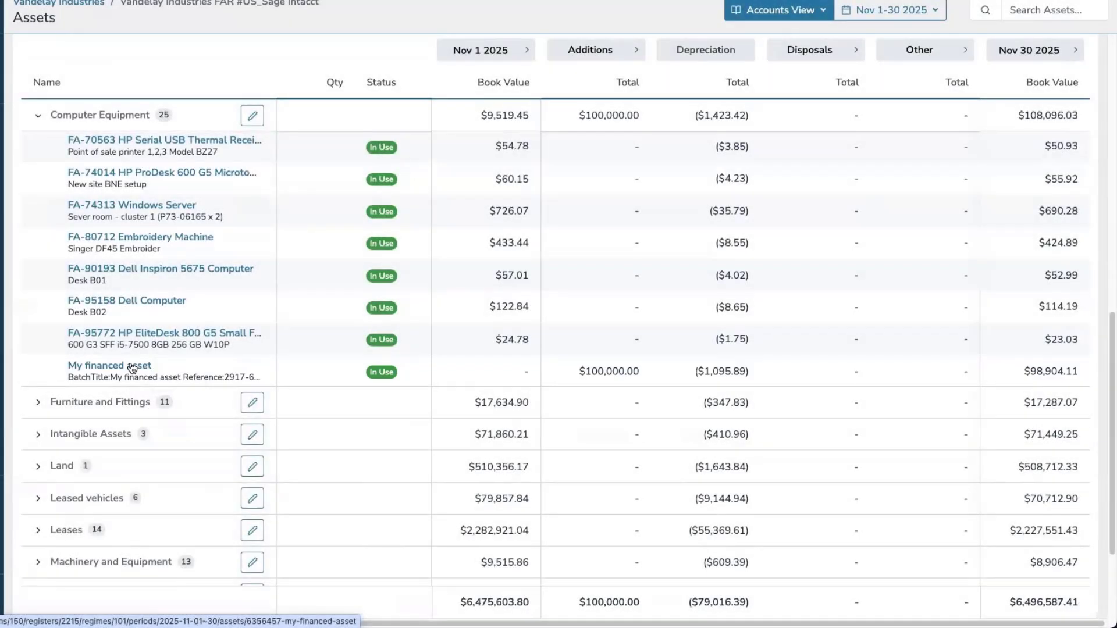
pyautogui.click(133, 366)
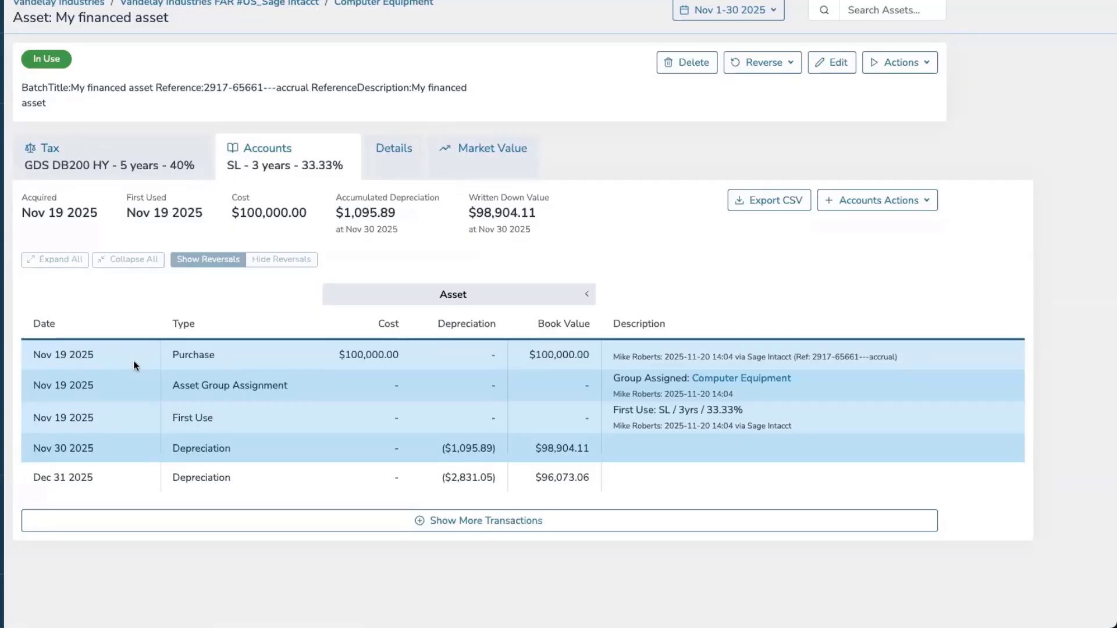
# Step: Start attaching an asset-financed lease to the asset and open its payment schedule generator
pyautogui.click(885, 68)
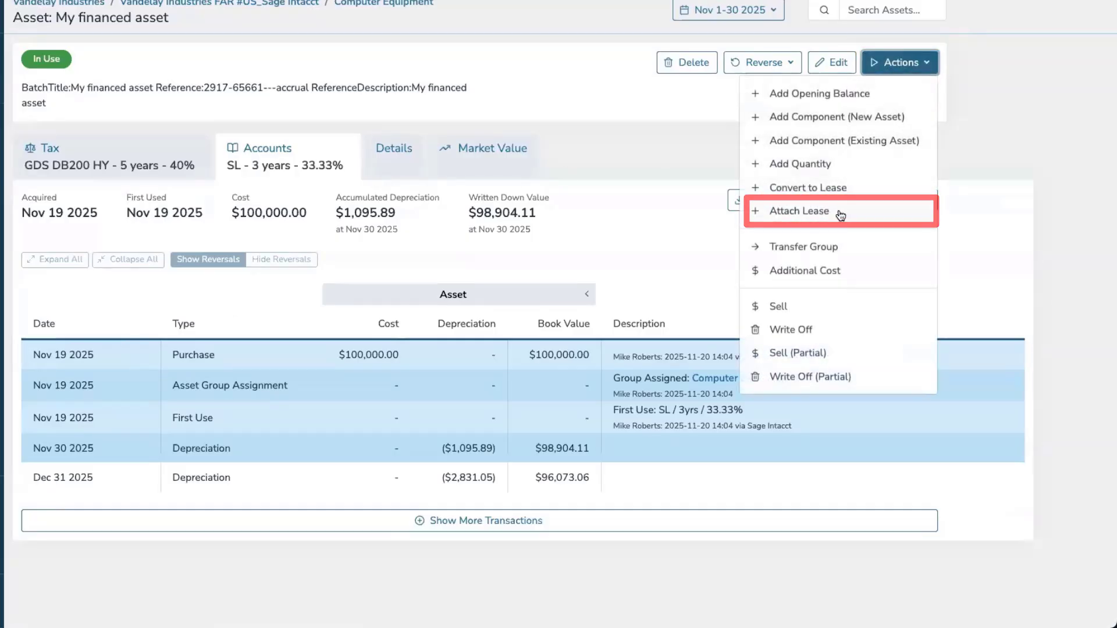
pyautogui.click(838, 214)
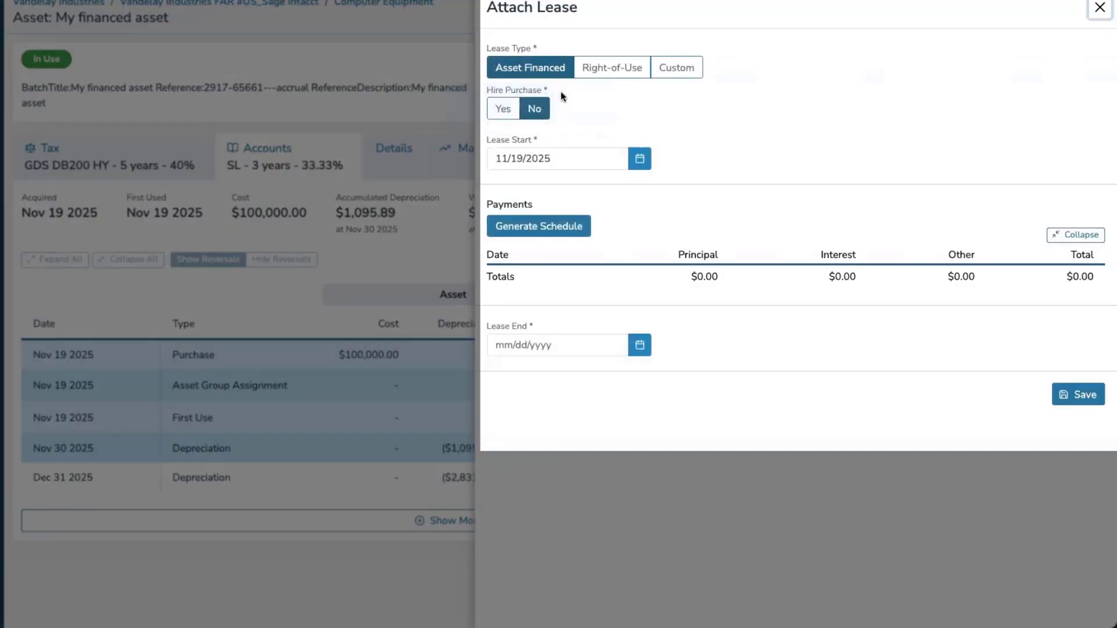
pyautogui.click(558, 229)
# Step: Set the amount financed to 100000 and the one-time 11/19/2025 lease payment to 10000
pyautogui.click(607, 70)
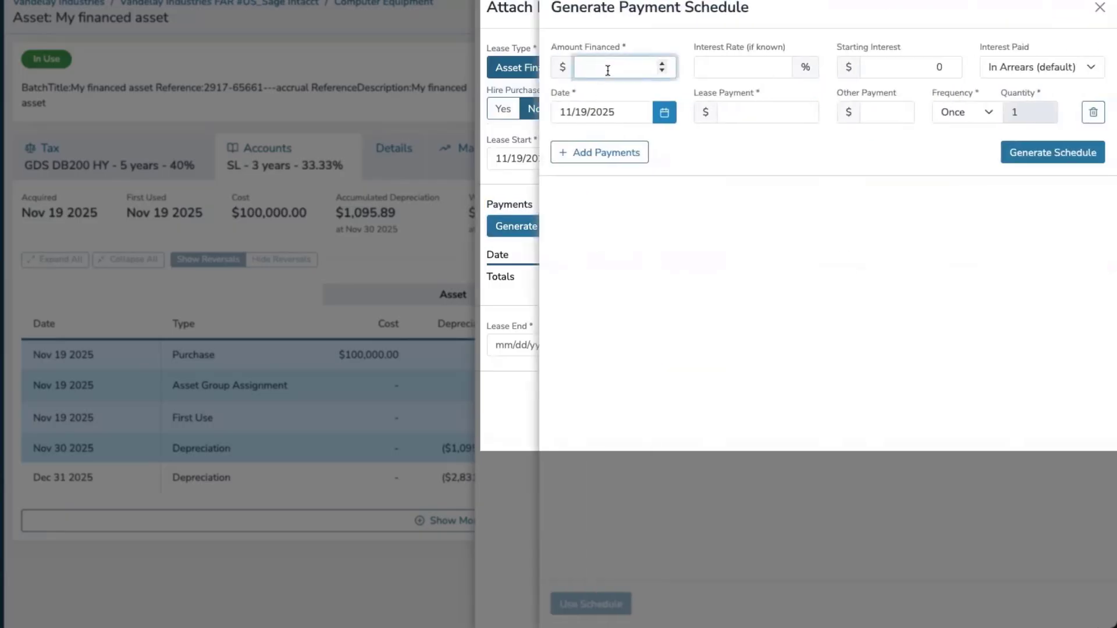
pyautogui.write('100000')
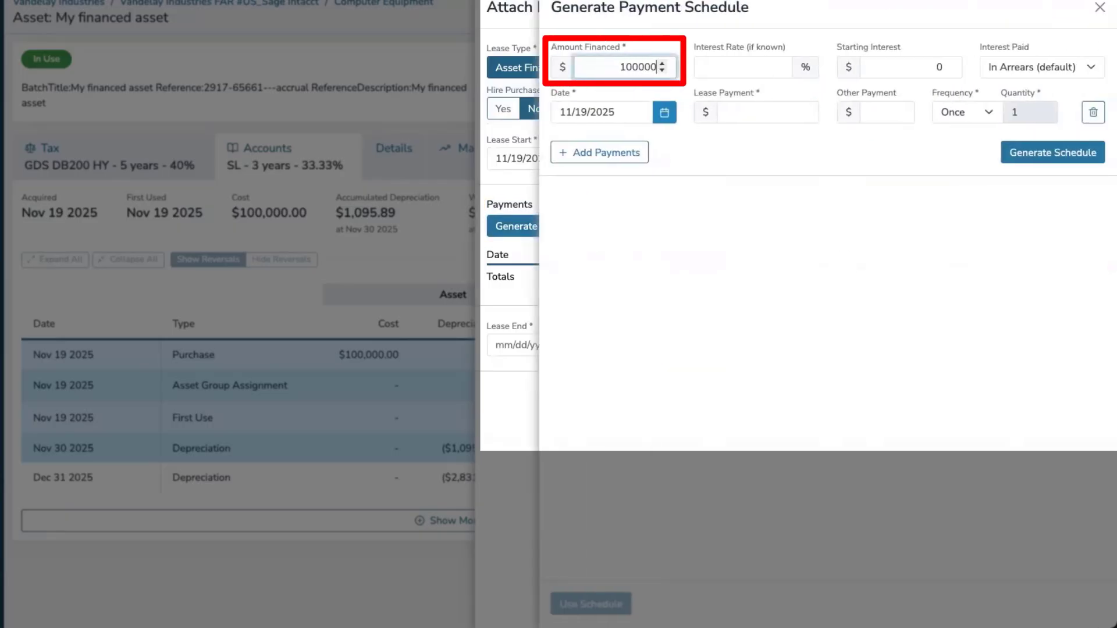
pyautogui.click(752, 111)
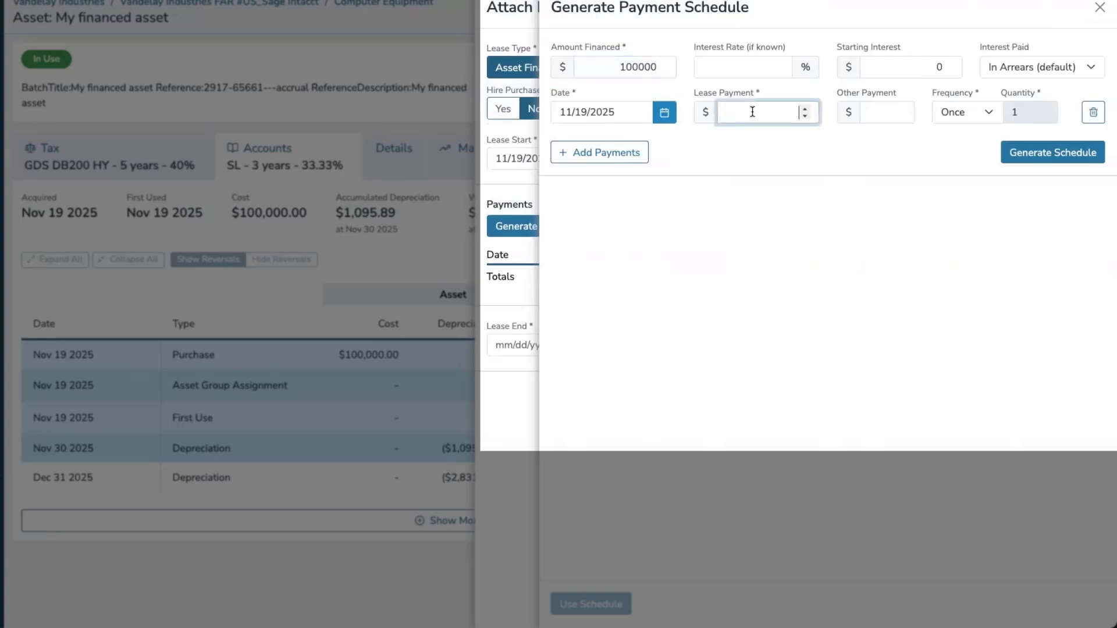
pyautogui.write('100')
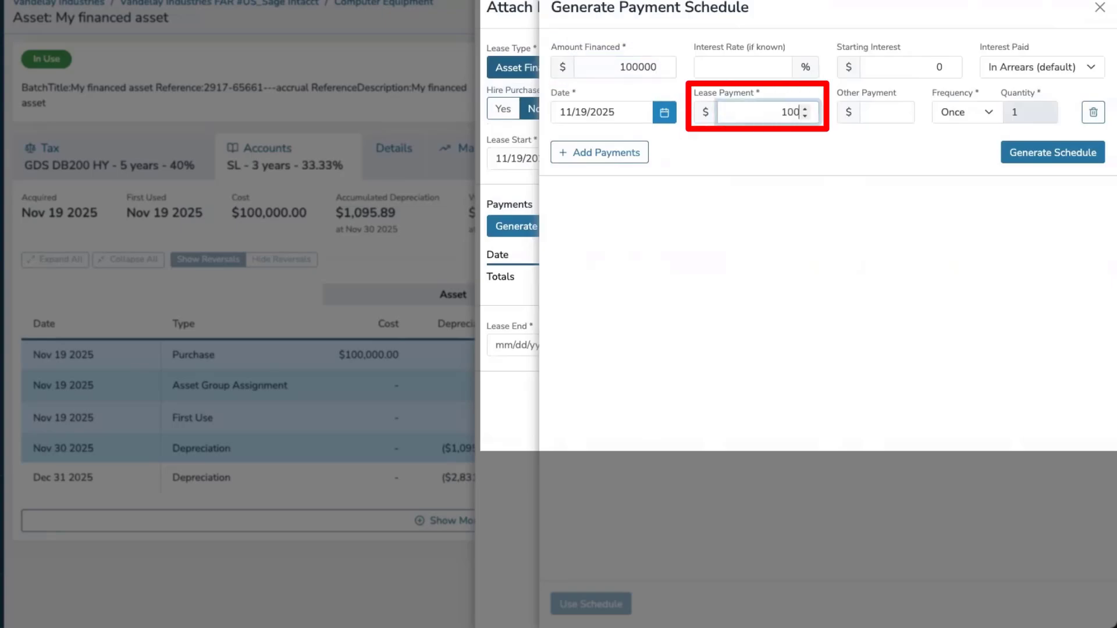
pyautogui.write('00')
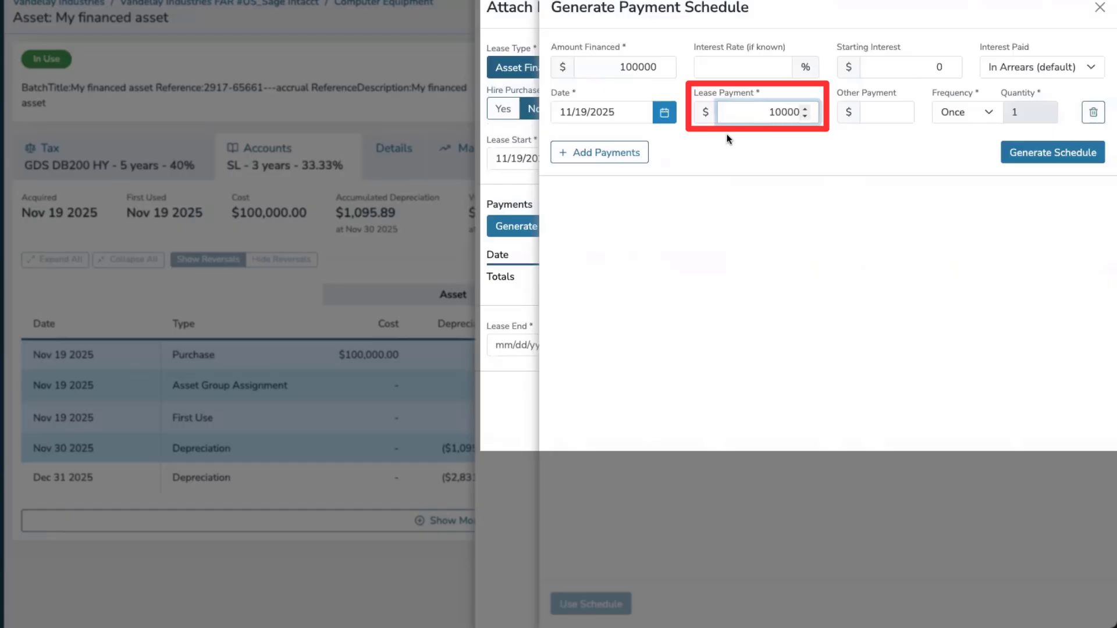
# Step: Add a second payment line of 2000 with Monthly frequency and a quantity of 36
pyautogui.click(605, 152)
pyautogui.click(752, 157)
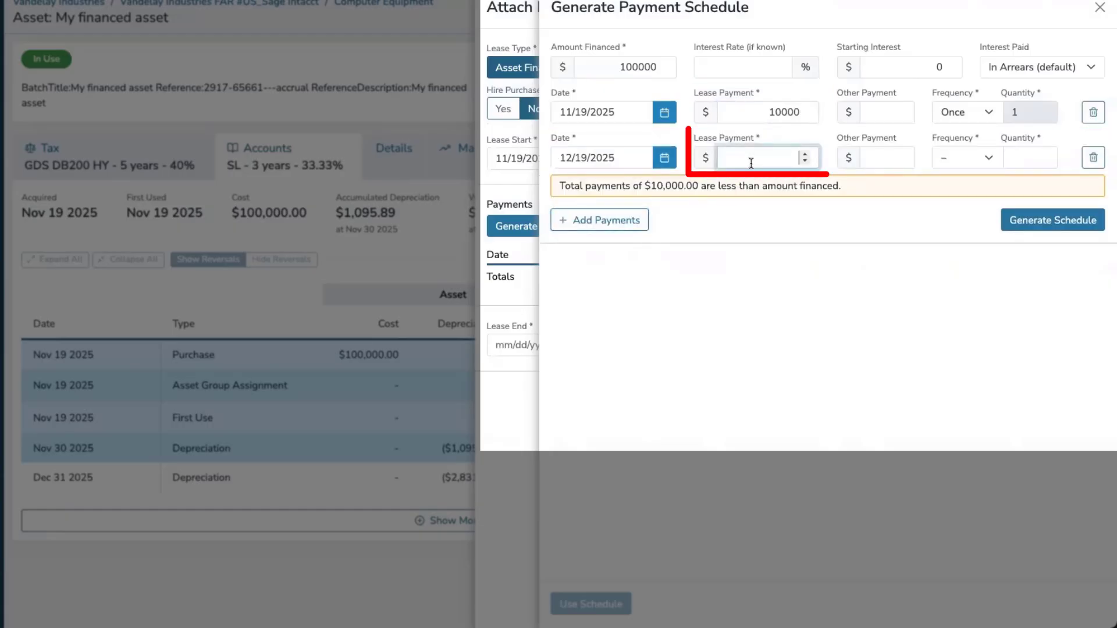
pyautogui.write('2000')
pyautogui.click(965, 157)
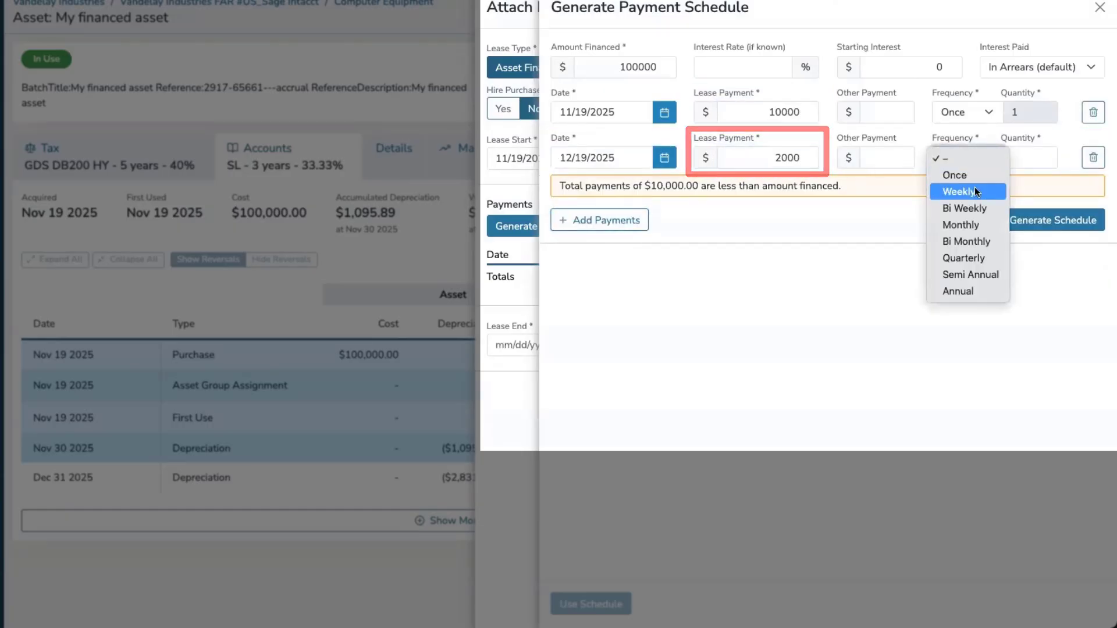
pyautogui.click(979, 225)
pyautogui.click(1019, 155)
pyautogui.write('36')
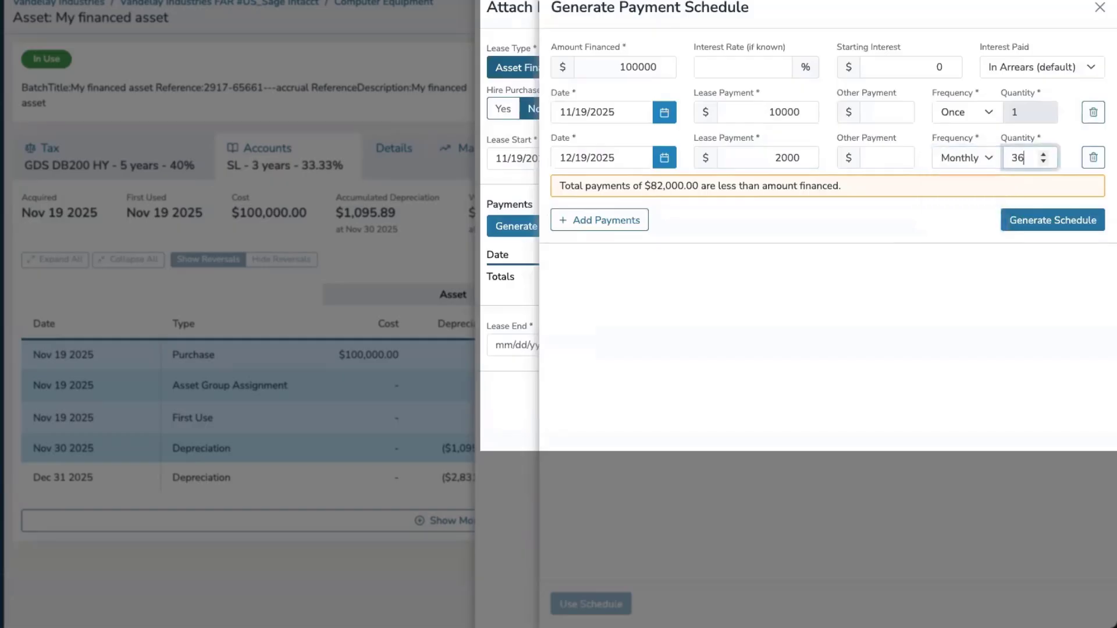
# Step: Add a final lease payment line of 25000 with the frequency Once
pyautogui.click(602, 220)
pyautogui.click(760, 204)
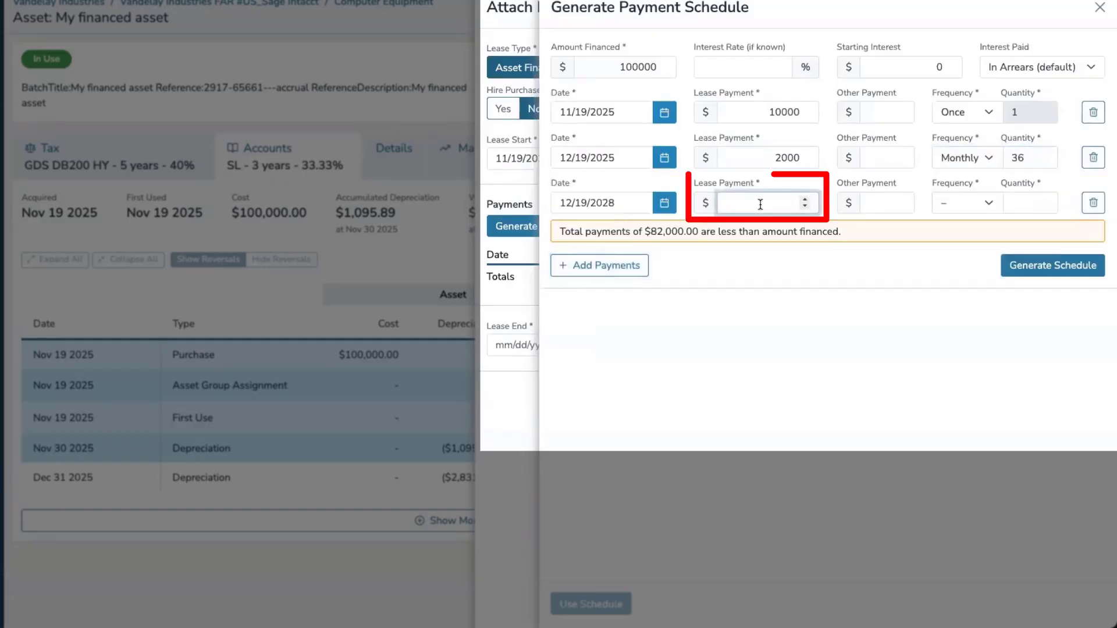
pyautogui.write('25000')
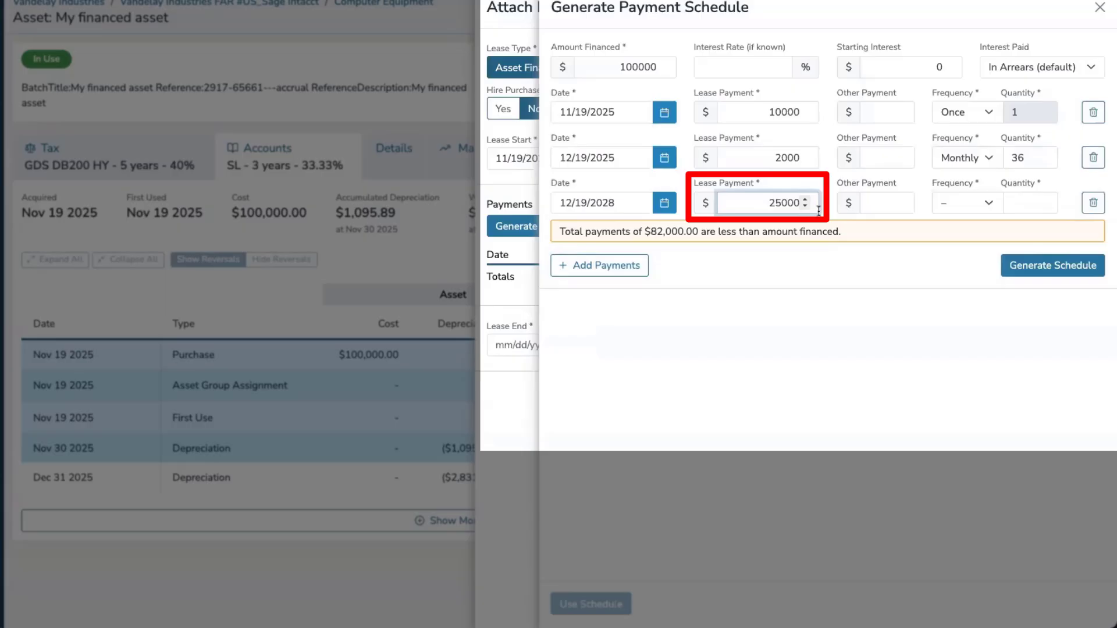
pyautogui.click(974, 204)
pyautogui.click(975, 216)
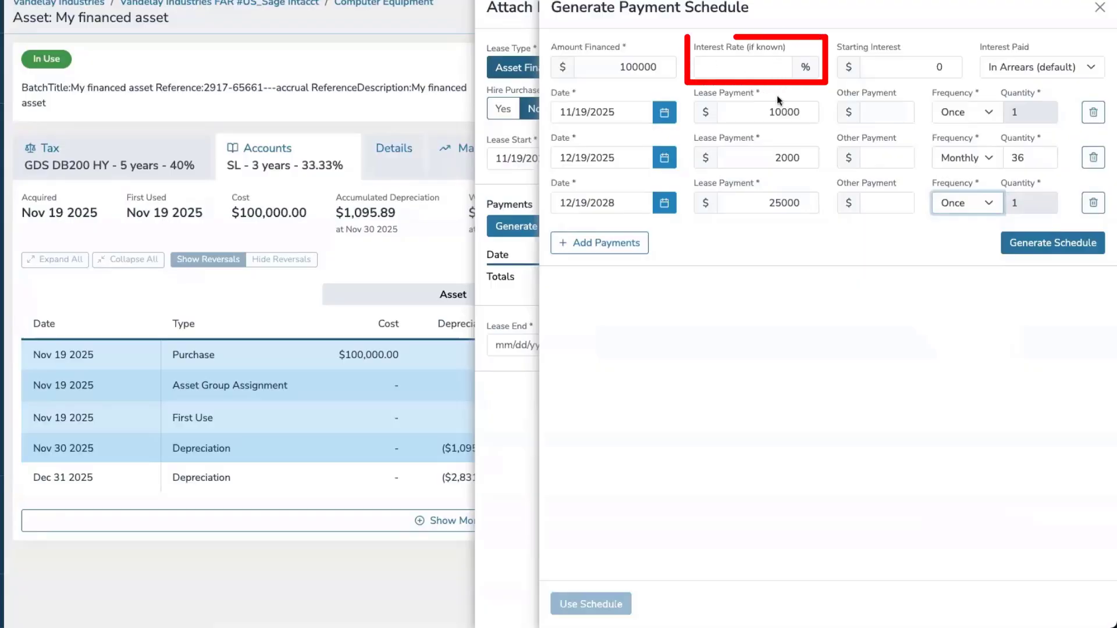
# Step: Generate the payment schedule without an interest rate and save the lease using that schedule
pyautogui.click(1051, 243)
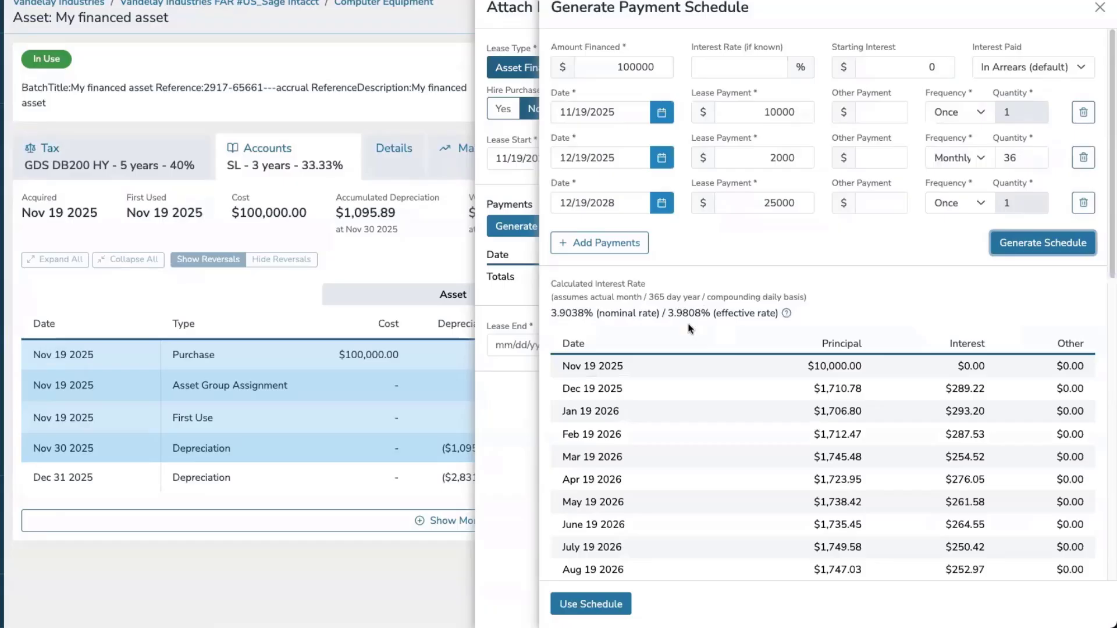
pyautogui.scroll(-10, 699, 378)
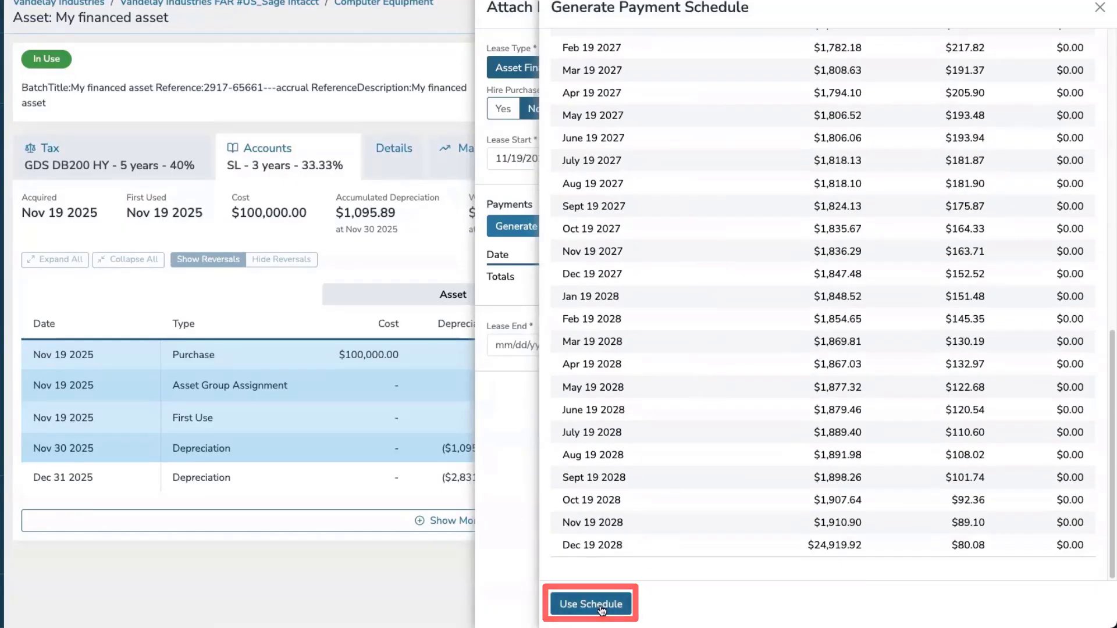
pyautogui.click(600, 605)
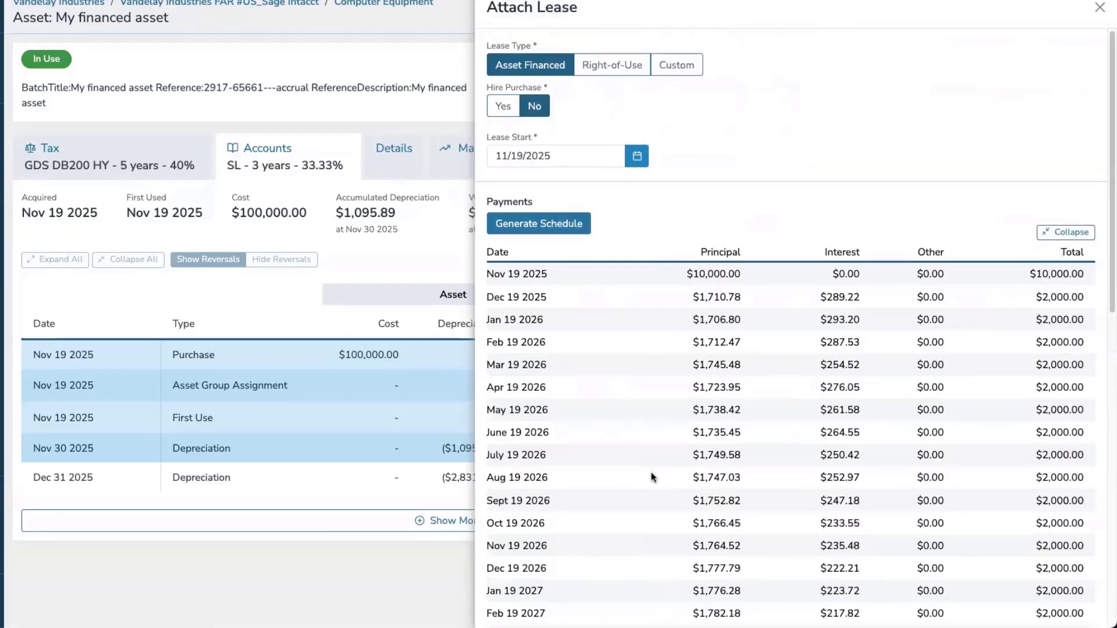
pyautogui.scroll(-10, 653, 475)
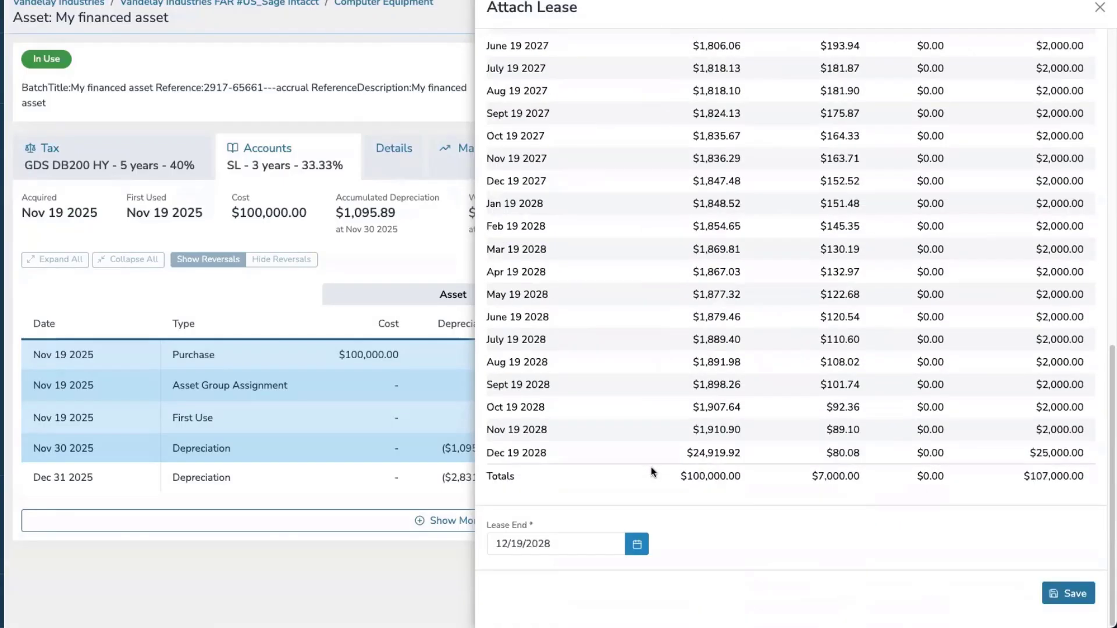
pyautogui.click(1067, 594)
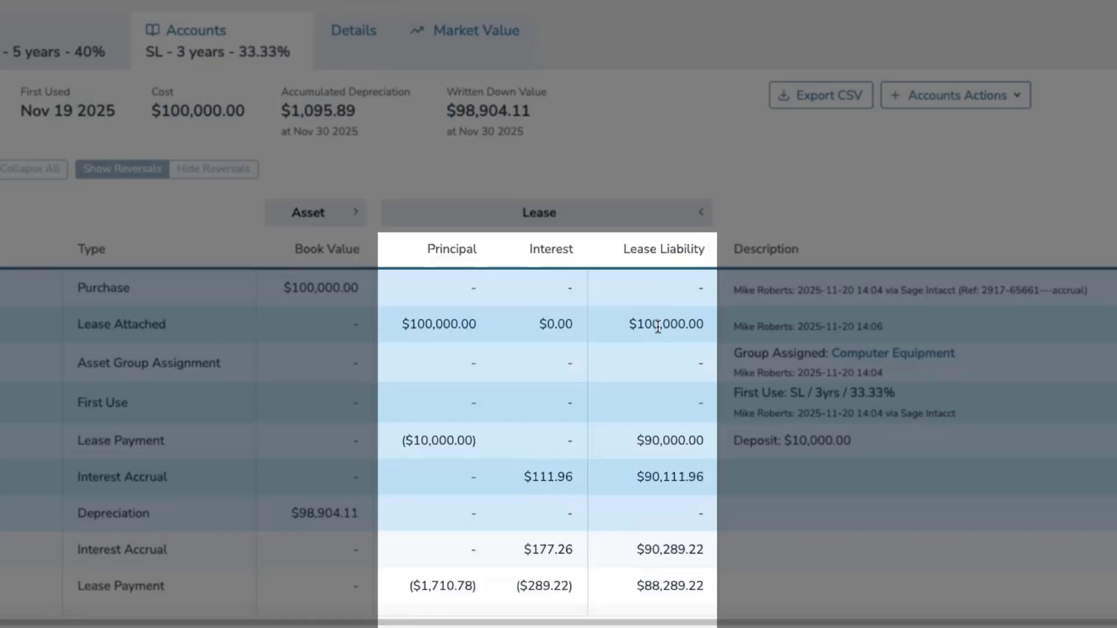
# Step: Review the asset's book value, lease principal, interest and lease liability transactions across the years
pyautogui.scroll(-2, 612, 350)
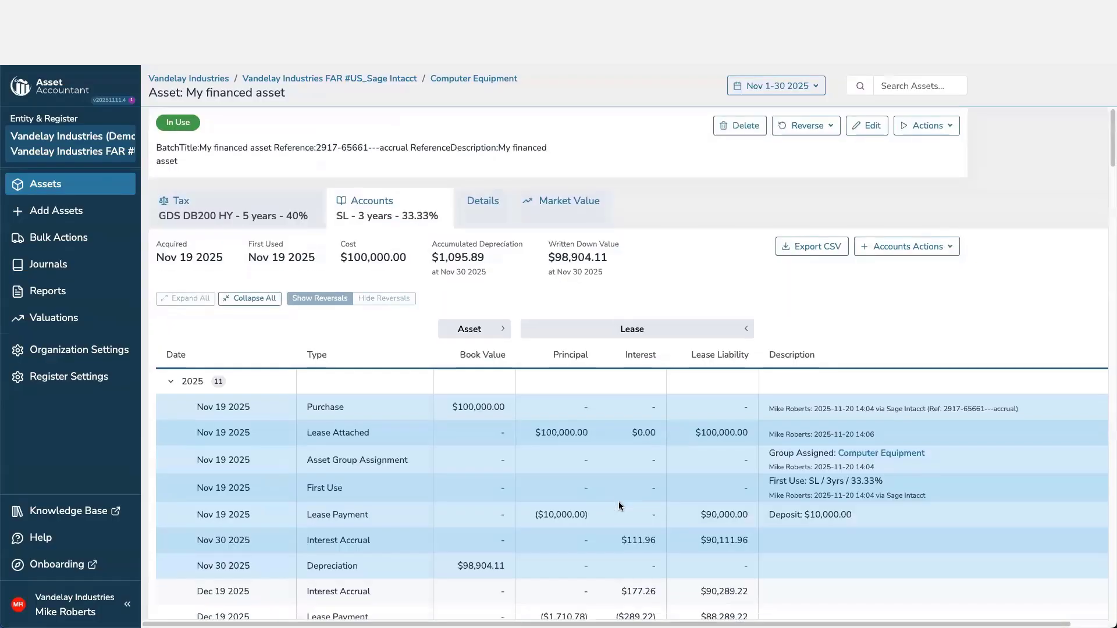
pyautogui.scroll(-15, 619, 501)
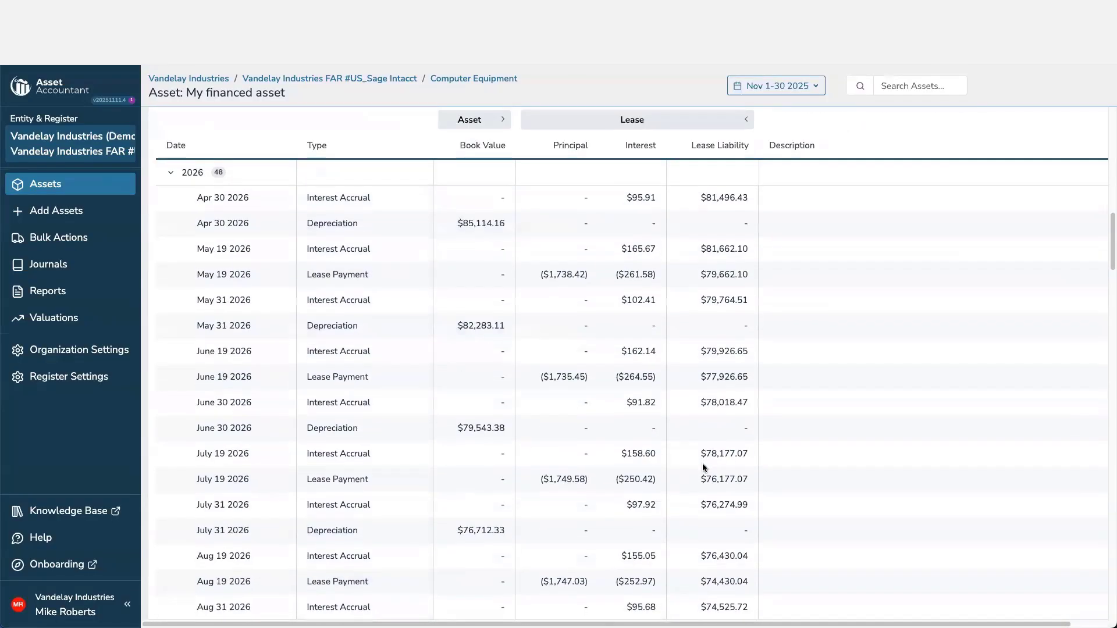
pyautogui.scroll(-15, 703, 463)
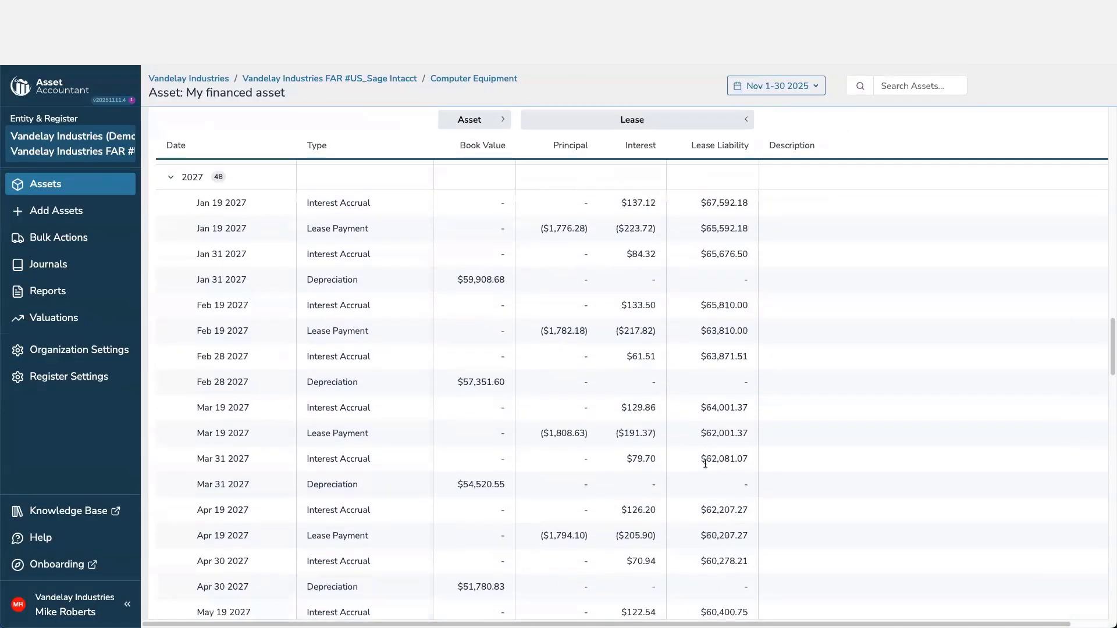
pyautogui.scroll(15, 705, 464)
pyautogui.scroll(15, 684, 382)
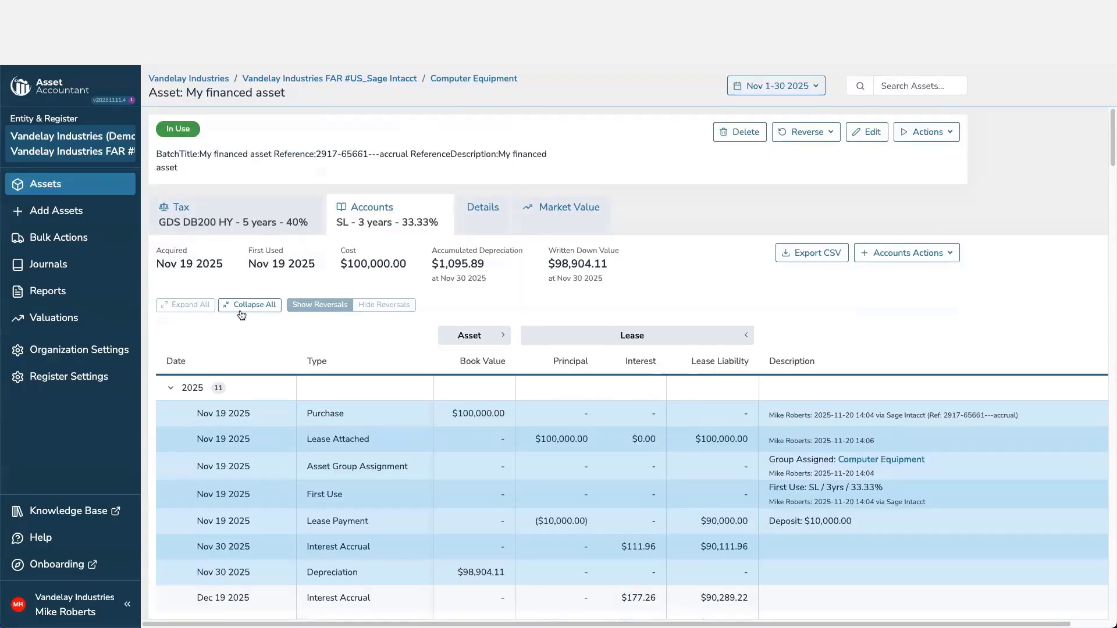
# Step: Create a new journal of asset movements for Nov 30 2025
pyautogui.click(36, 269)
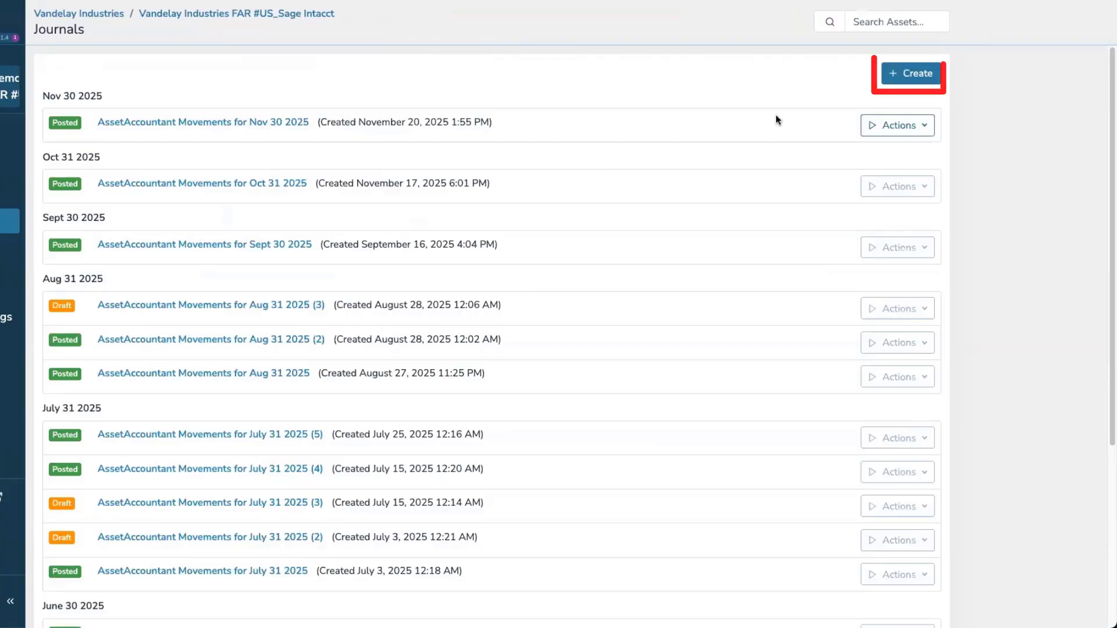
pyautogui.click(912, 72)
pyautogui.click(695, 437)
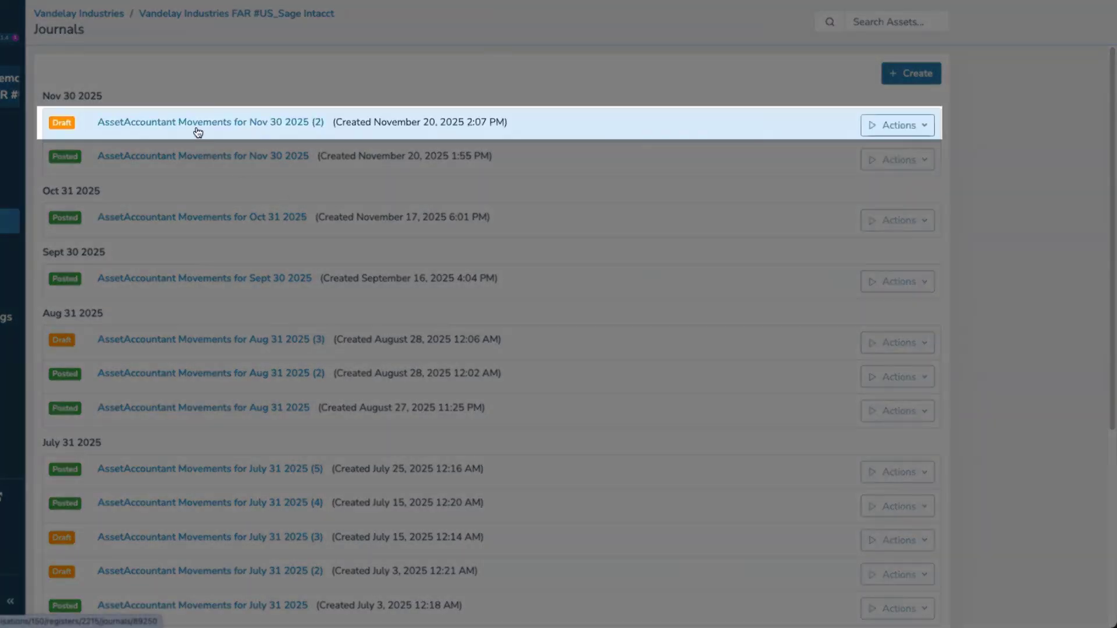
# Step: Open the draft Nov 30 2025 (2) journal and examine its Computer Equipment debit and credit lines
pyautogui.click(197, 132)
pyautogui.scroll(-1, 235, 289)
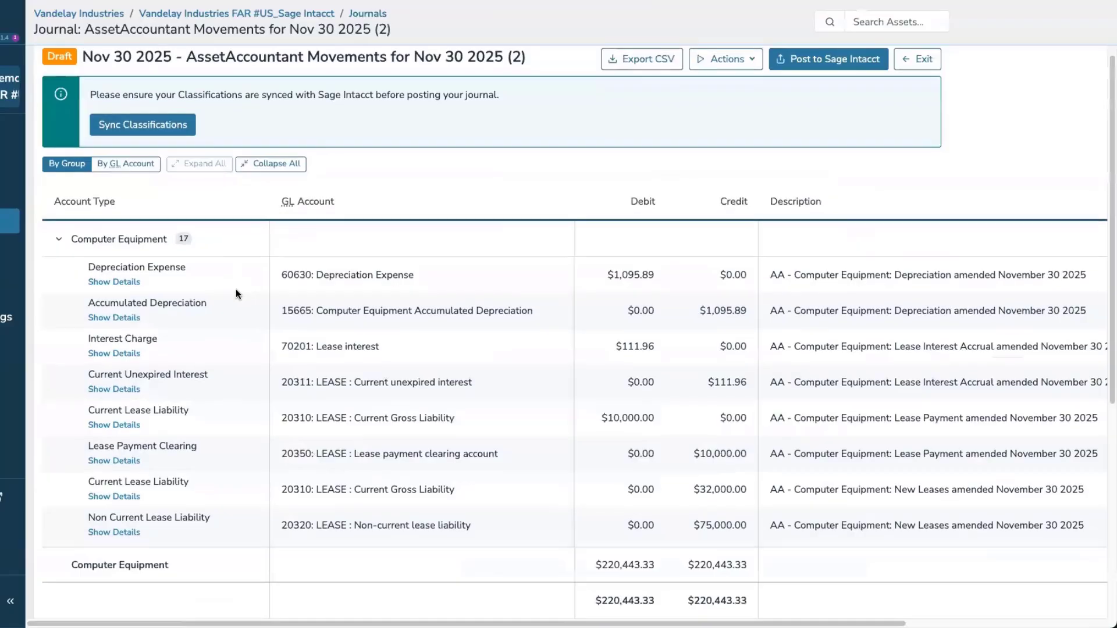
pyautogui.scroll(-4, 236, 291)
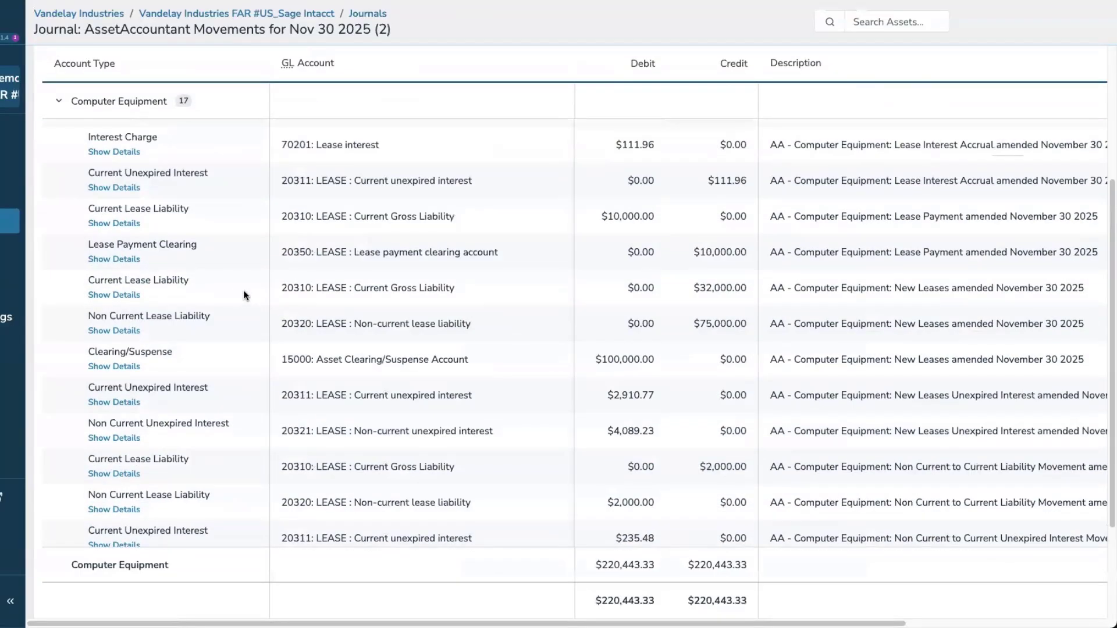
pyautogui.scroll(3, 232, 273)
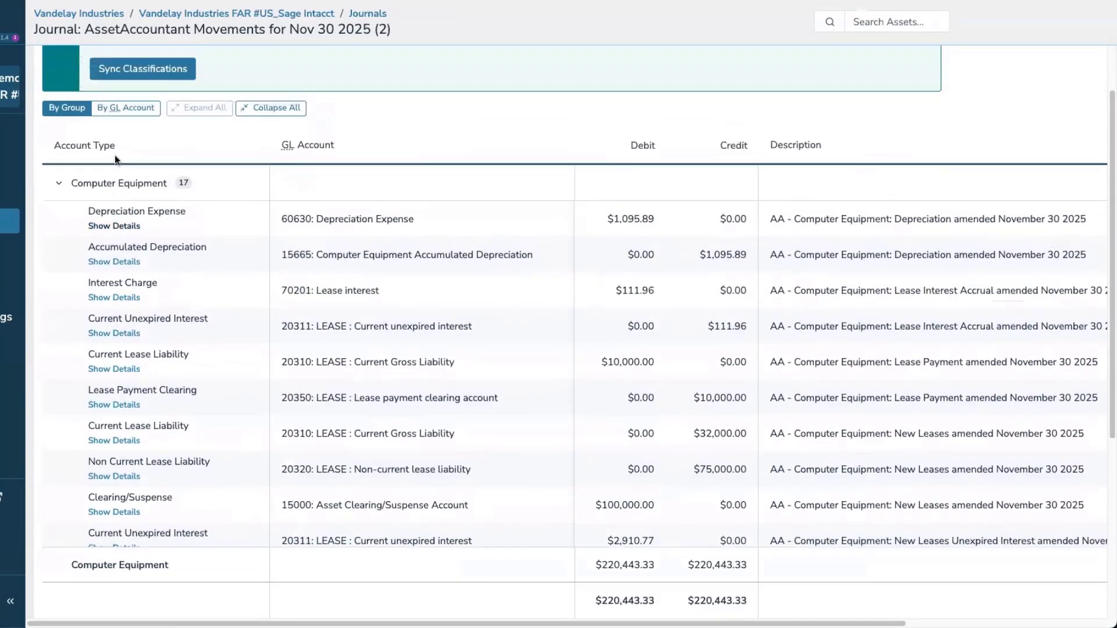
pyautogui.scroll(1, 115, 159)
pyautogui.scroll(-5, 640, 361)
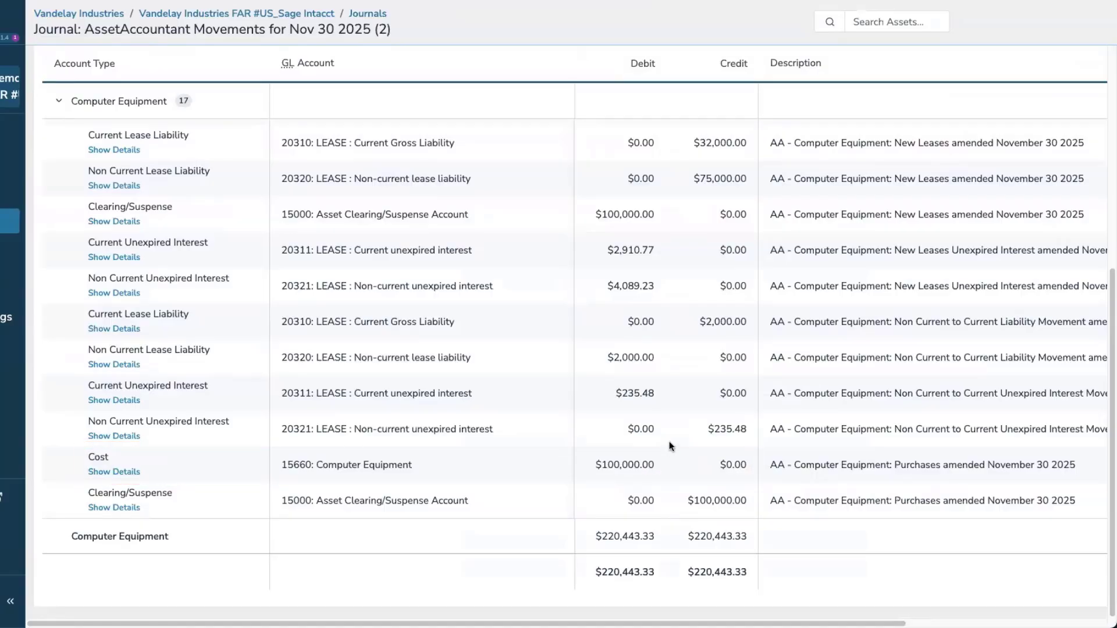
# Step: Review the journal's depreciation, lease interest, lease payment and new lease lines for Computer Equipment
pyautogui.scroll(5, 661, 351)
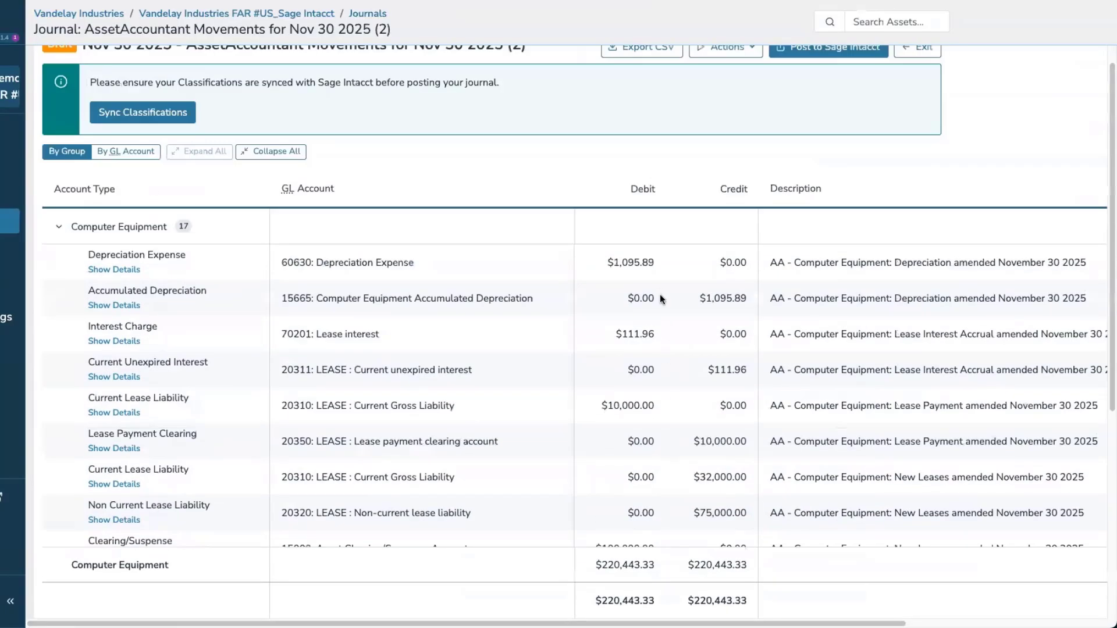
pyautogui.scroll(1, 660, 299)
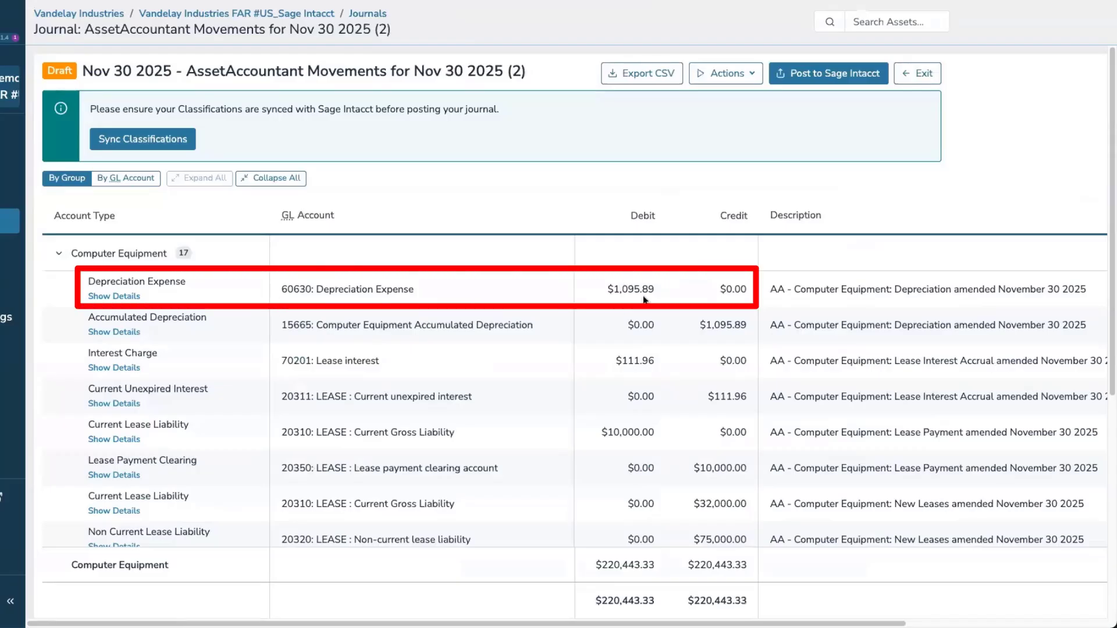
pyautogui.scroll(-5, 675, 392)
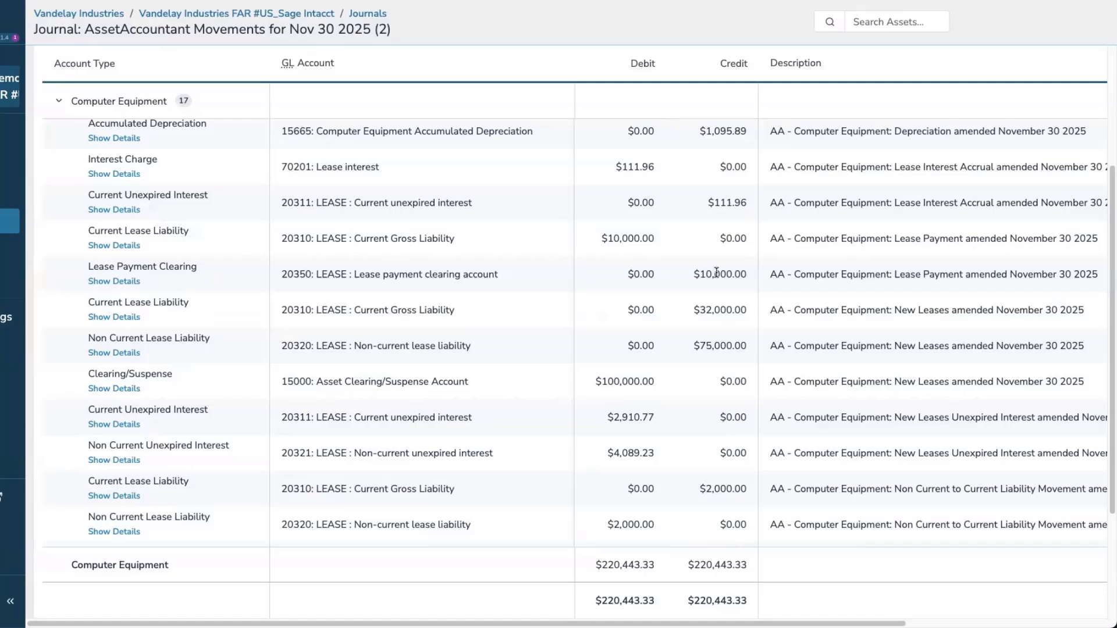
pyautogui.scroll(3, 716, 272)
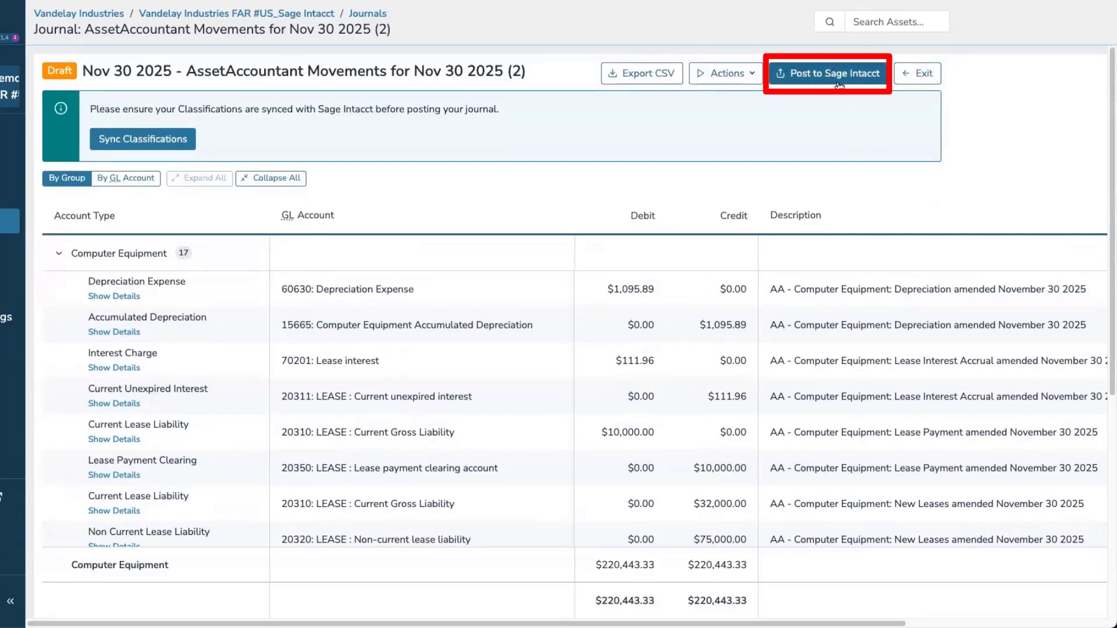
# Step: Open the asset "My financed asset" from the Computer Equipment group of the asset register
pyautogui.click(9, 132)
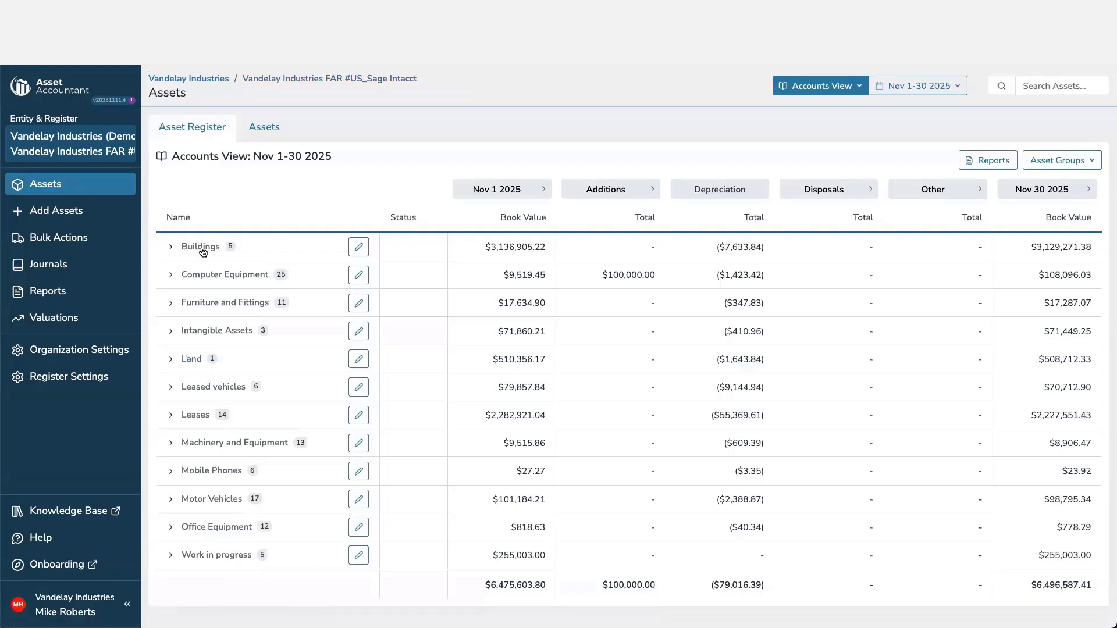
pyautogui.click(171, 275)
pyautogui.scroll(-10, 273, 398)
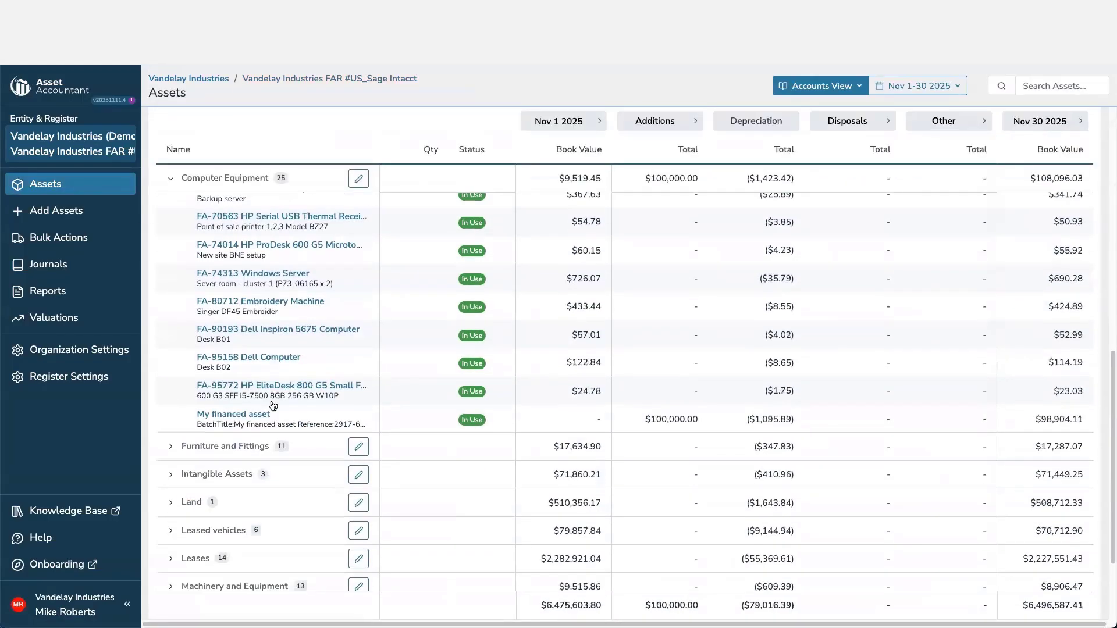
pyautogui.scroll(-1, 273, 406)
pyautogui.click(241, 365)
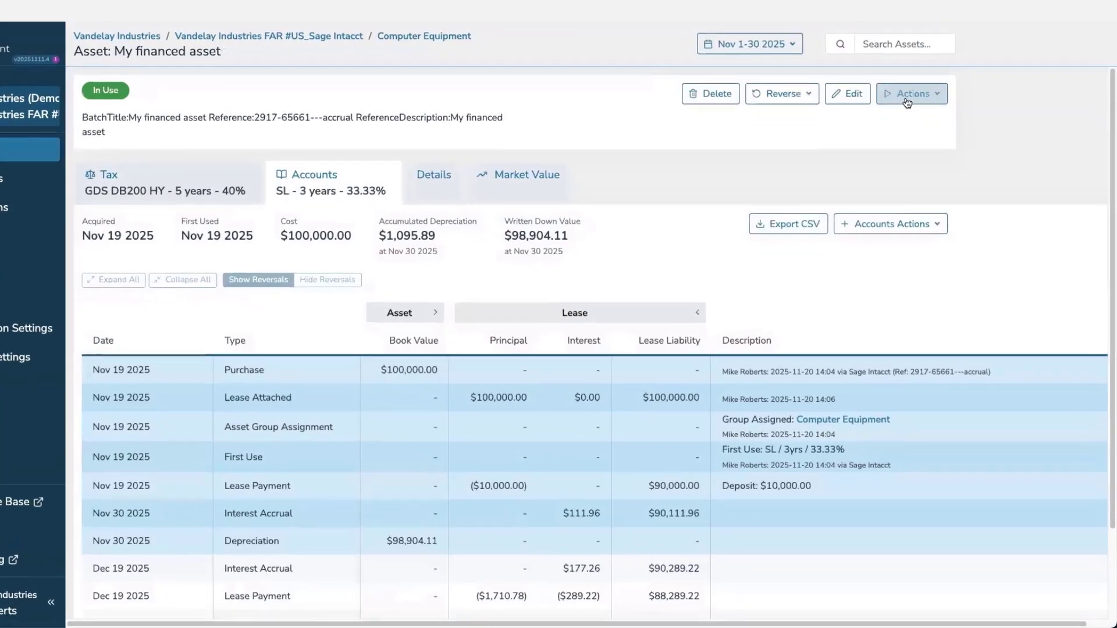
# Step: Generate the lease schedule report for the financed asset and examine its yearly summaries and repayment schedule
pyautogui.click(927, 131)
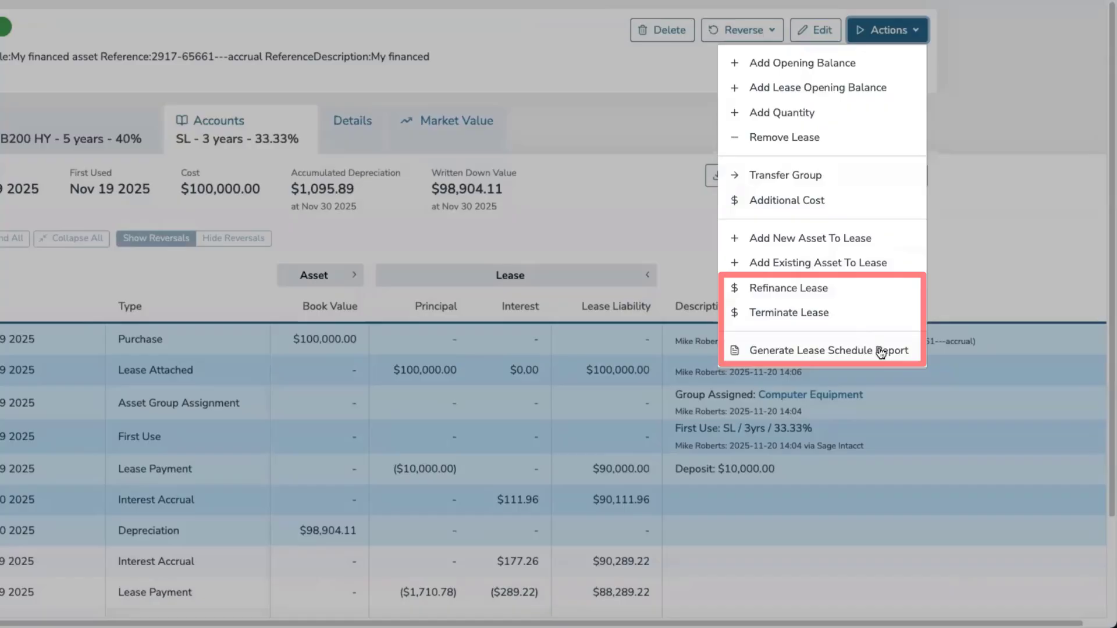
pyautogui.click(878, 349)
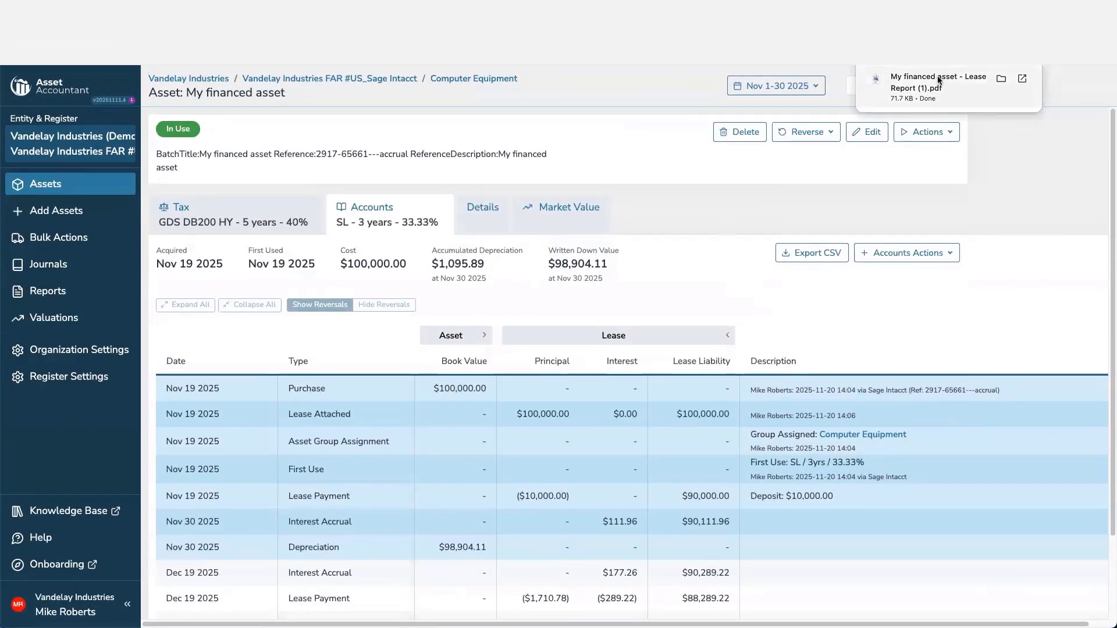
pyautogui.click(939, 80)
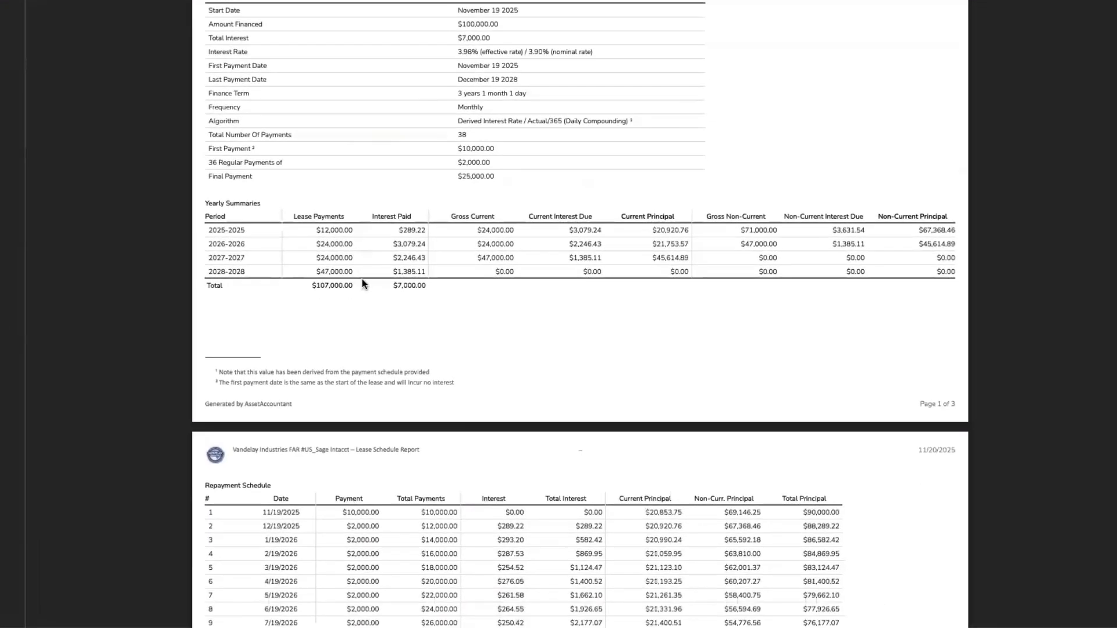
pyautogui.scroll(-10, 362, 278)
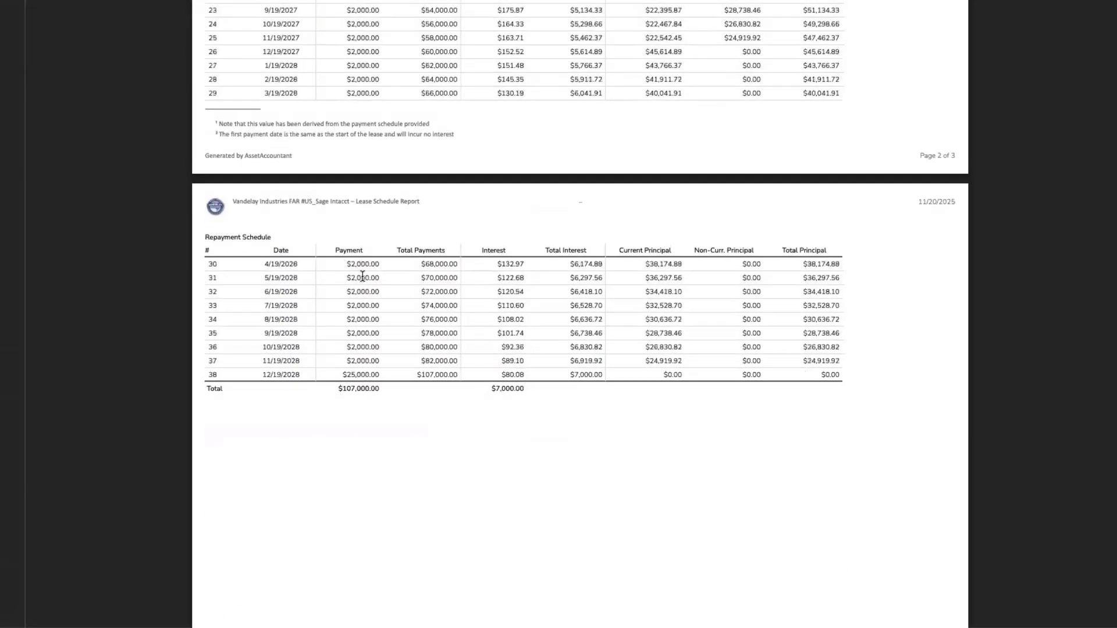
pyautogui.scroll(15, 362, 277)
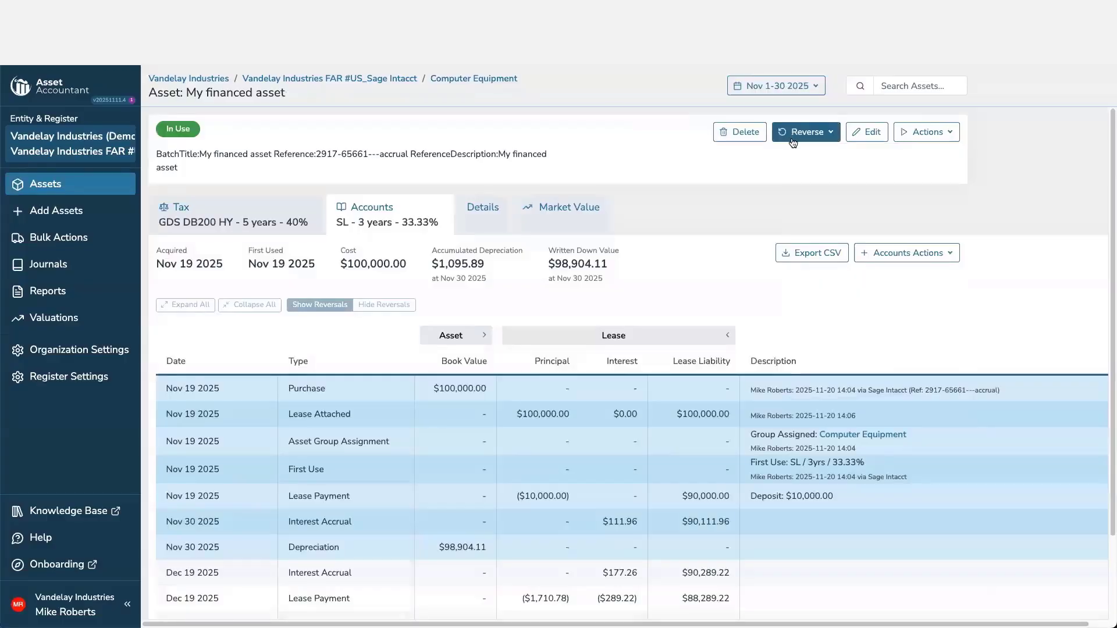
# Step: Start a lease refinance for the financed asset with the refinance date set to 11/19/2026
pyautogui.click(928, 134)
pyautogui.click(870, 346)
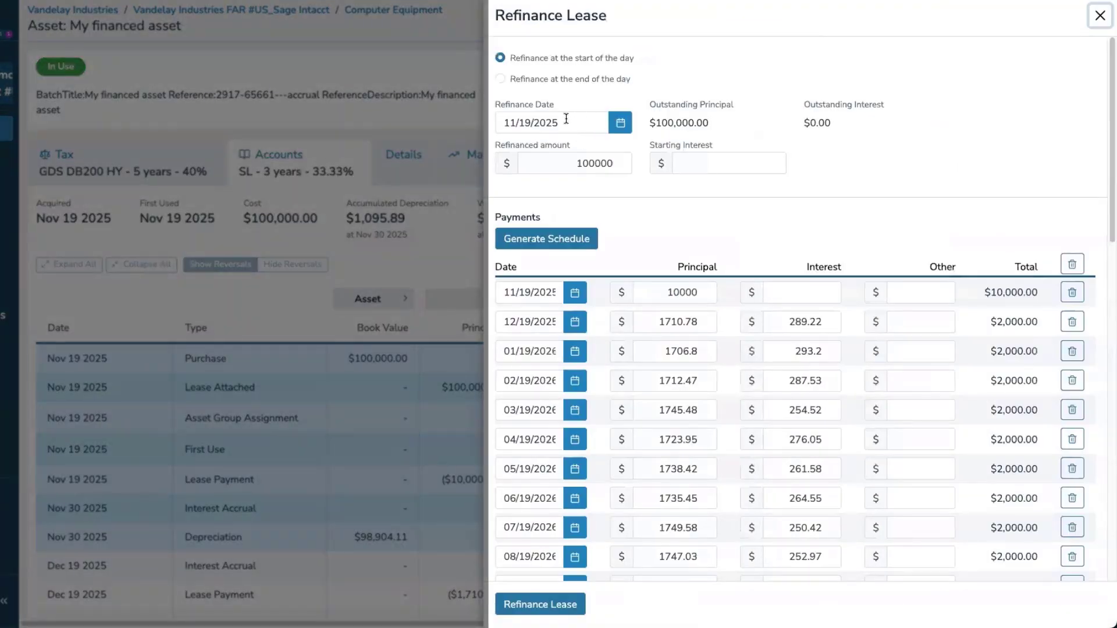
pyautogui.click(565, 119)
pyautogui.press('BackSpace')
pyautogui.write('6')
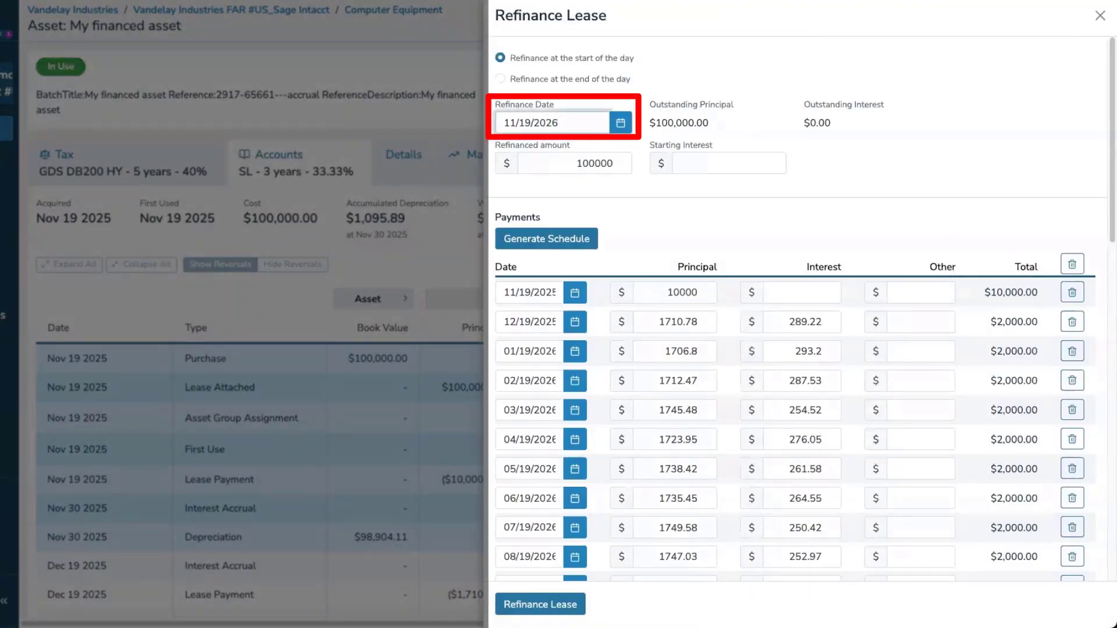
pyautogui.click(774, 163)
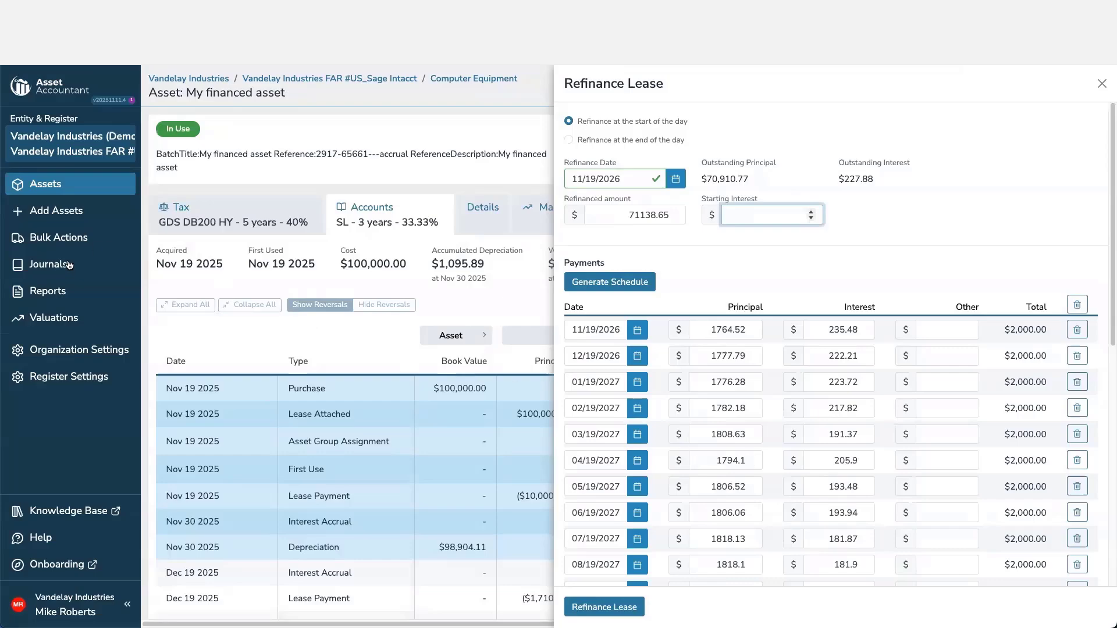
# Step: Generate the register's Lease Summary report in PDF format as at 11/30/2025 and open it
pyautogui.click(66, 297)
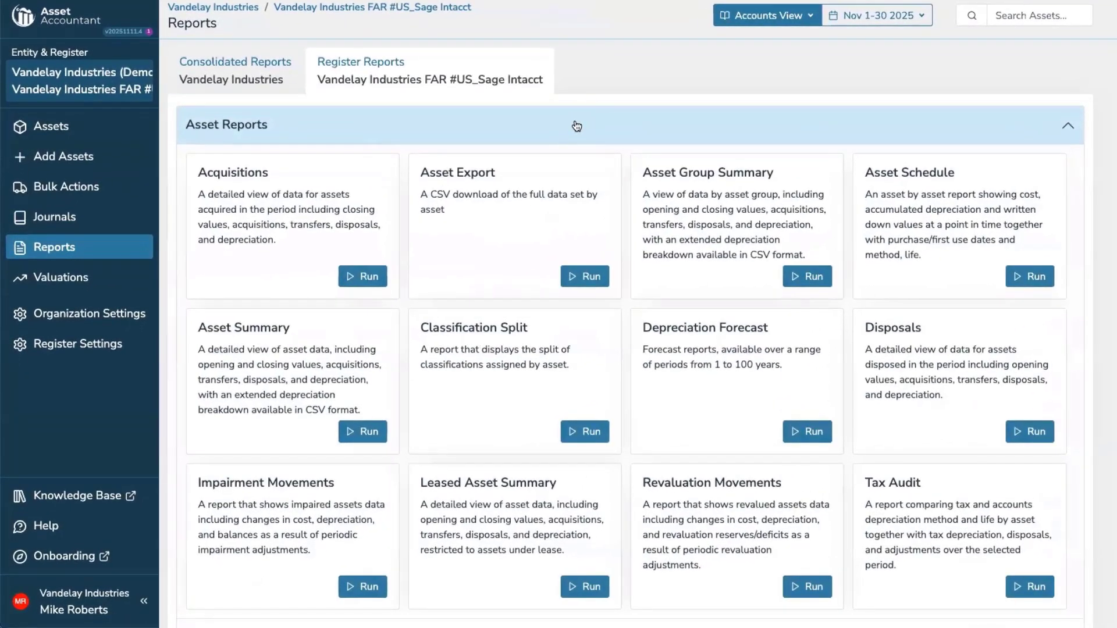
pyautogui.click(574, 125)
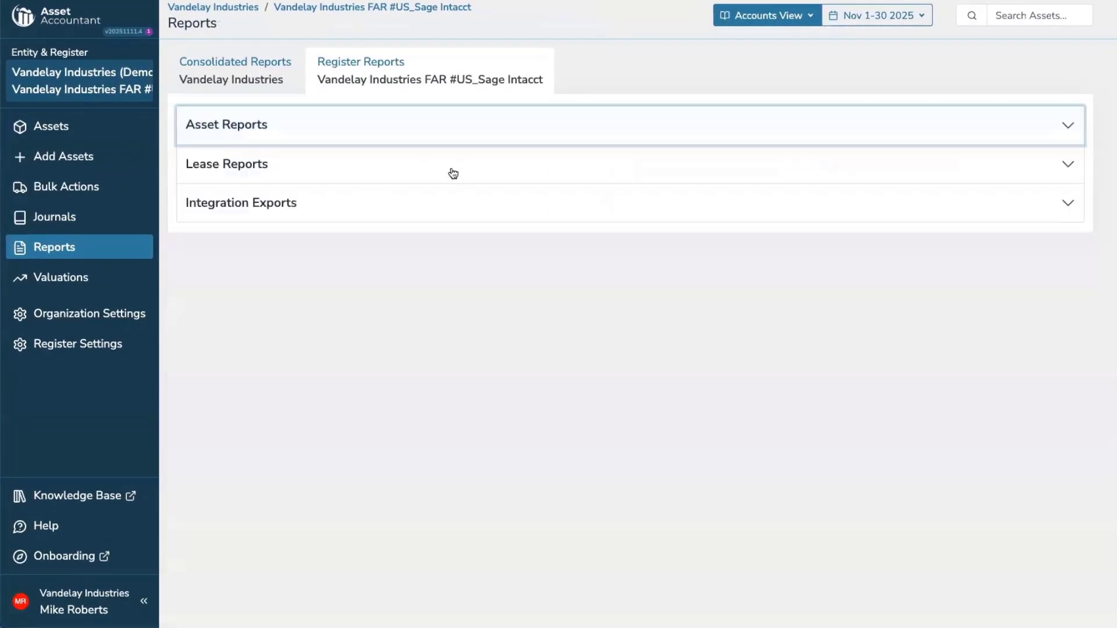
pyautogui.click(453, 173)
pyautogui.scroll(-2, 454, 174)
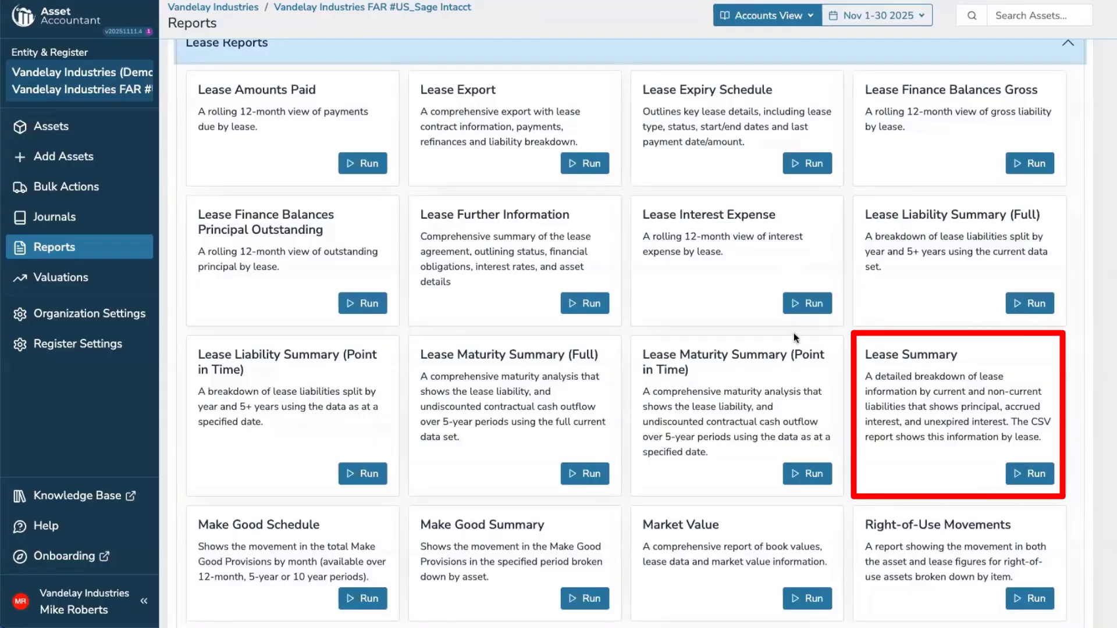
pyautogui.click(1029, 473)
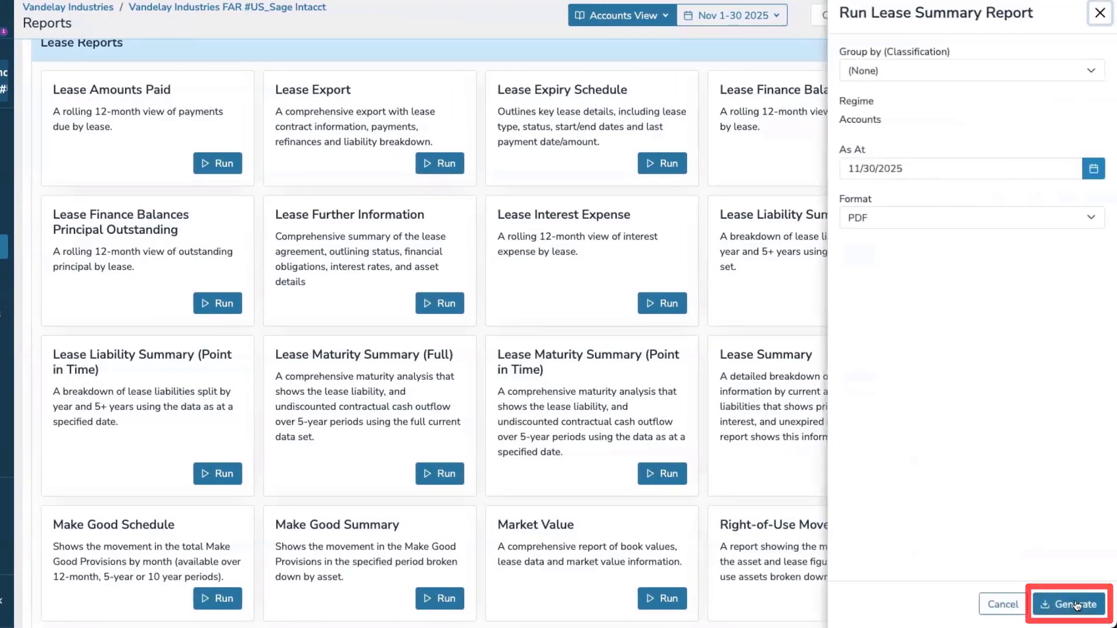
pyautogui.click(1080, 606)
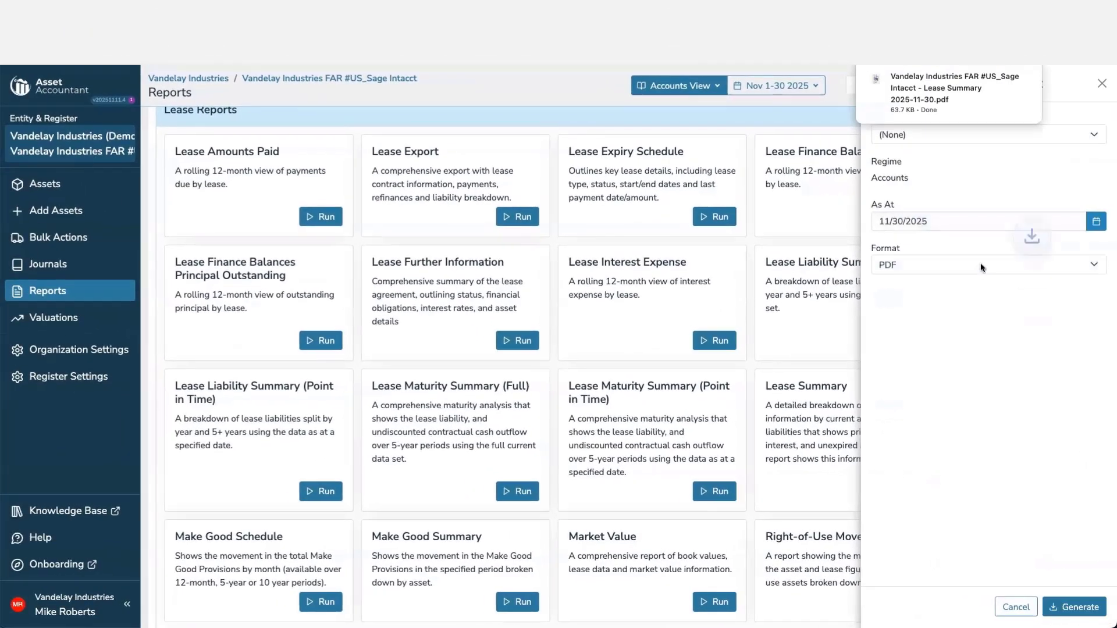
pyautogui.click(967, 82)
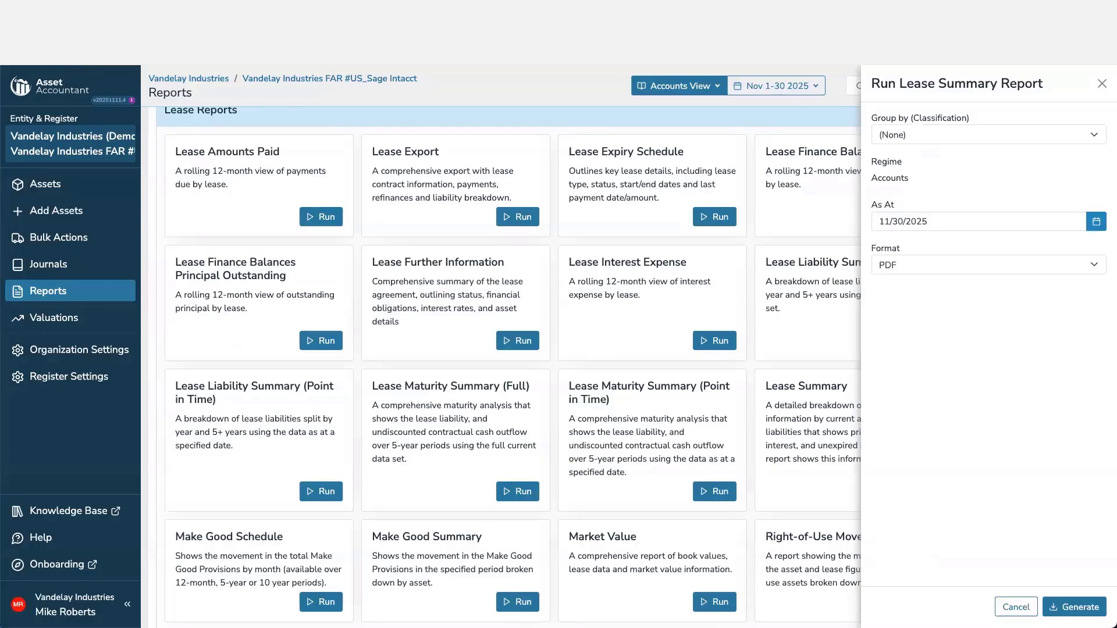
# Step: Start a new single lease asset named "My right-of-use building" in the Buildings group
pyautogui.click(81, 214)
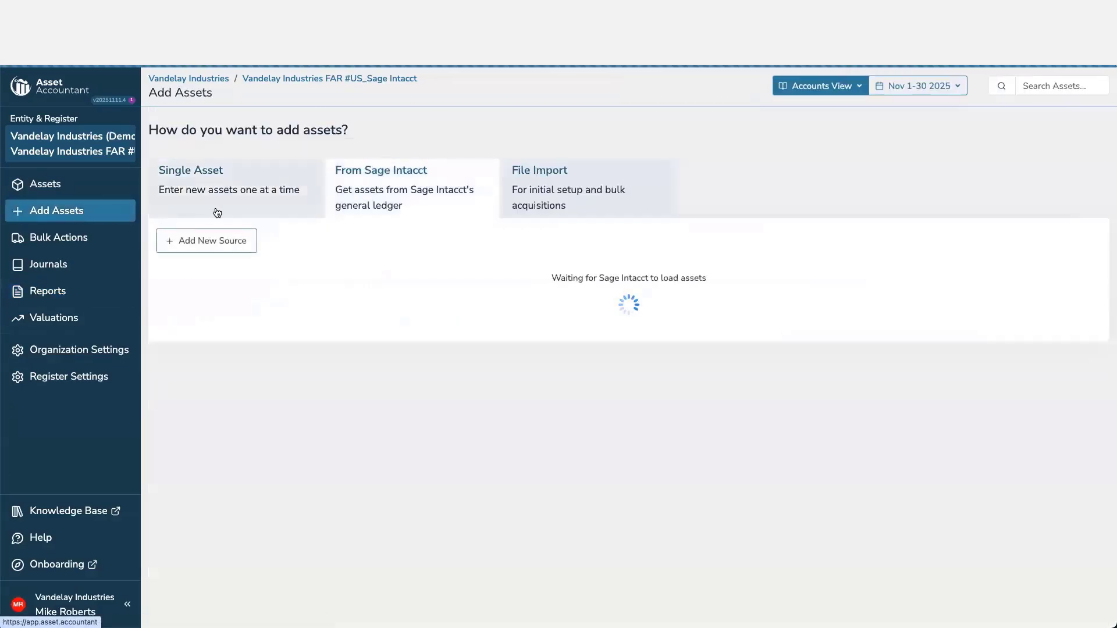
pyautogui.click(240, 213)
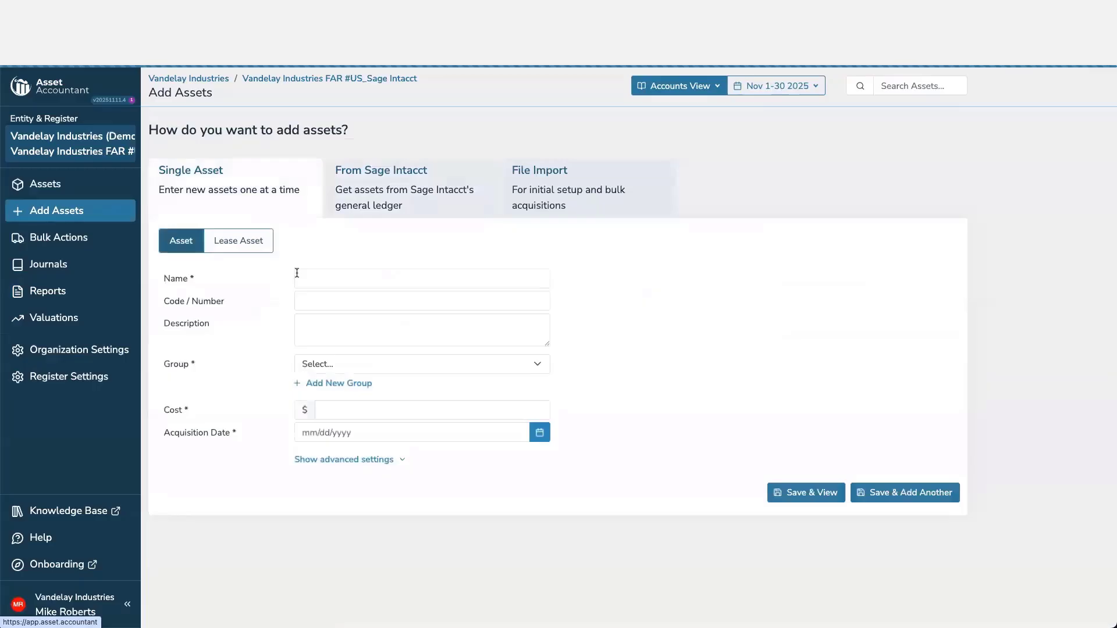
pyautogui.click(252, 249)
pyautogui.click(327, 286)
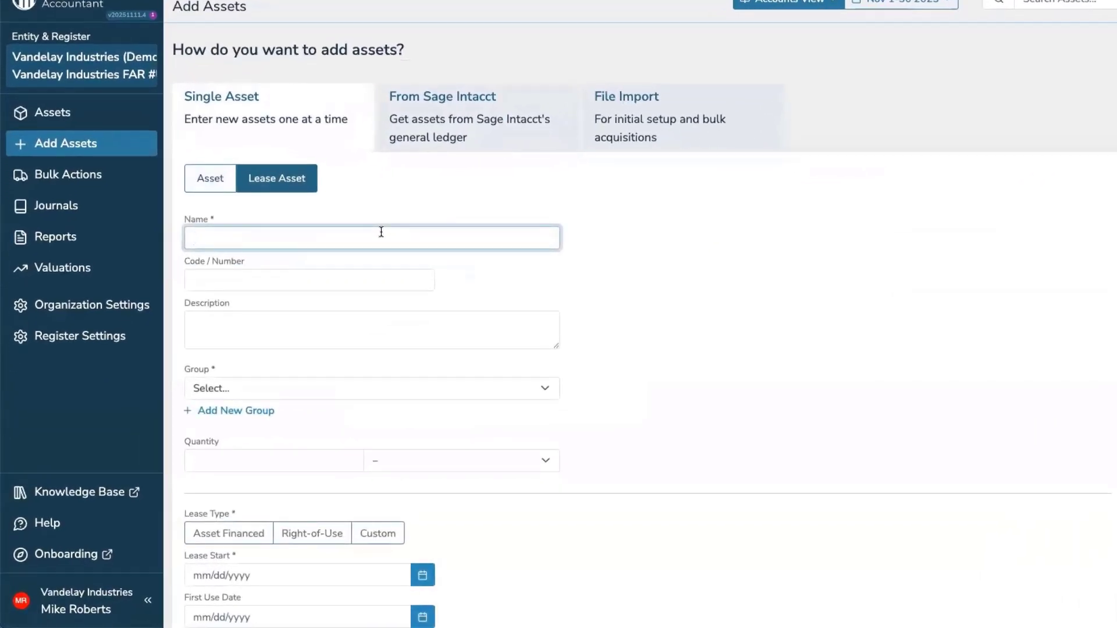
pyautogui.write('My right-')
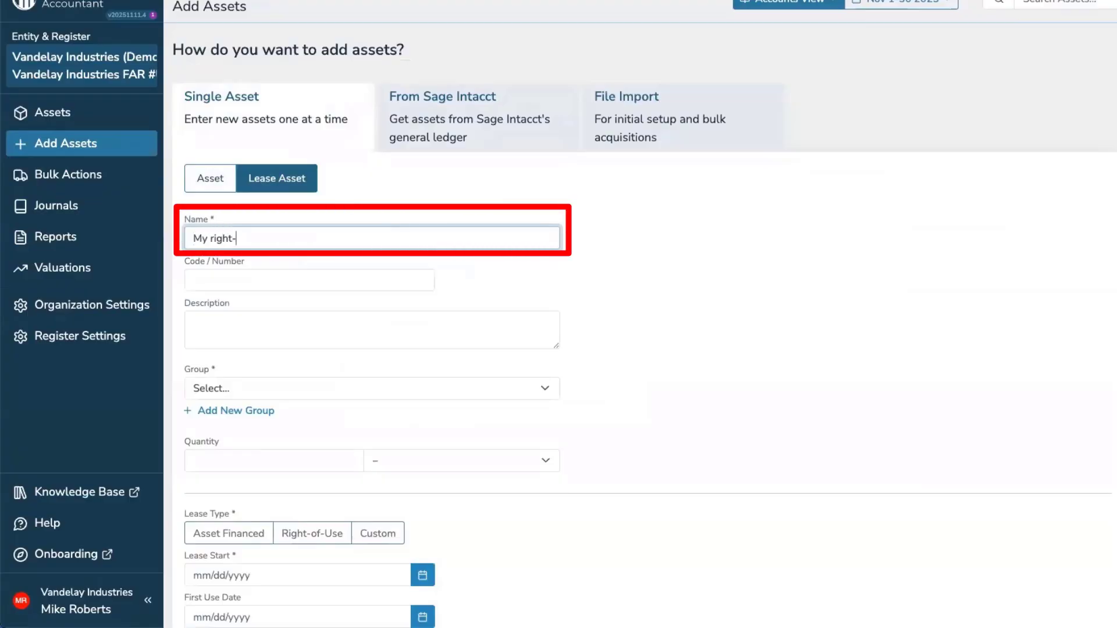
pyautogui.write('of-use building')
pyautogui.click(260, 389)
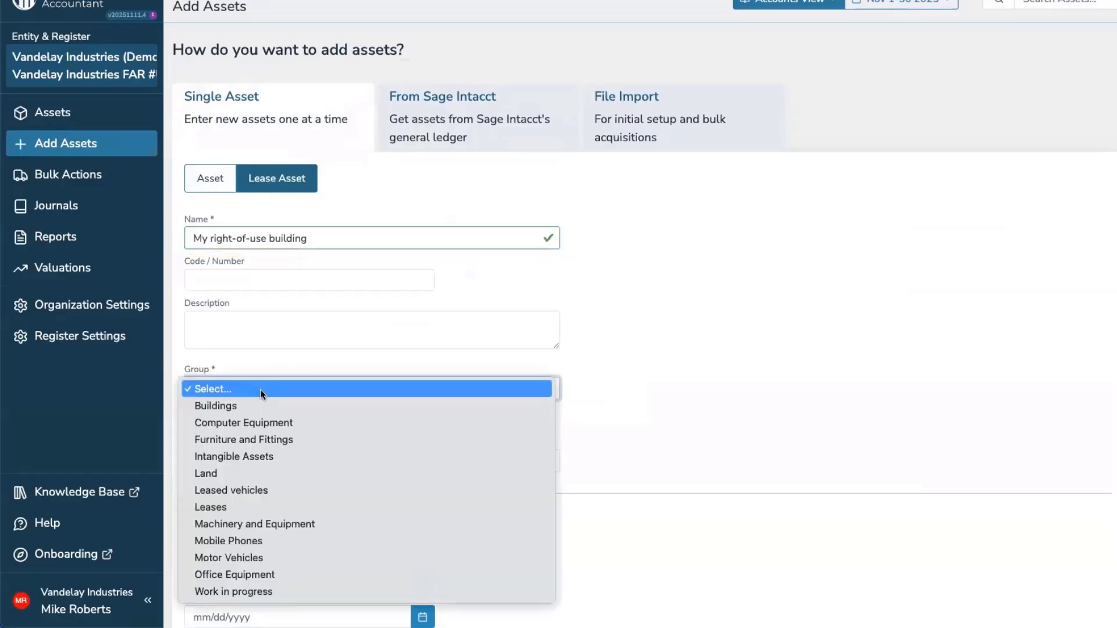
pyautogui.click(263, 404)
# Step: Set the lease type to Right-of-Use with a lease start of 11/20/2025
pyautogui.click(326, 541)
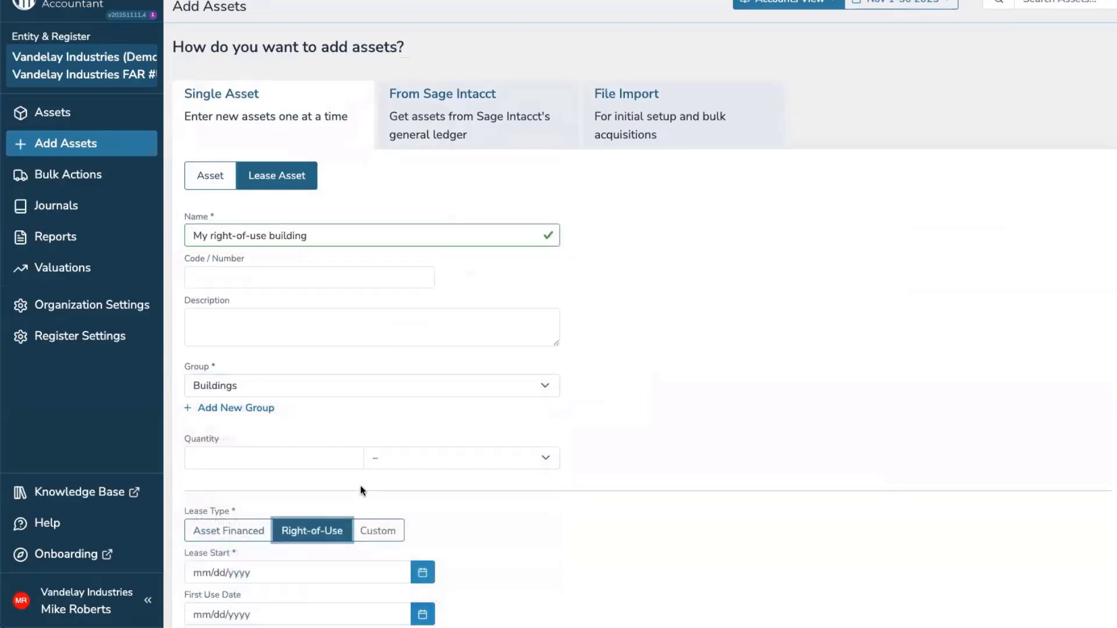
pyautogui.scroll(-2, 361, 485)
pyautogui.click(422, 453)
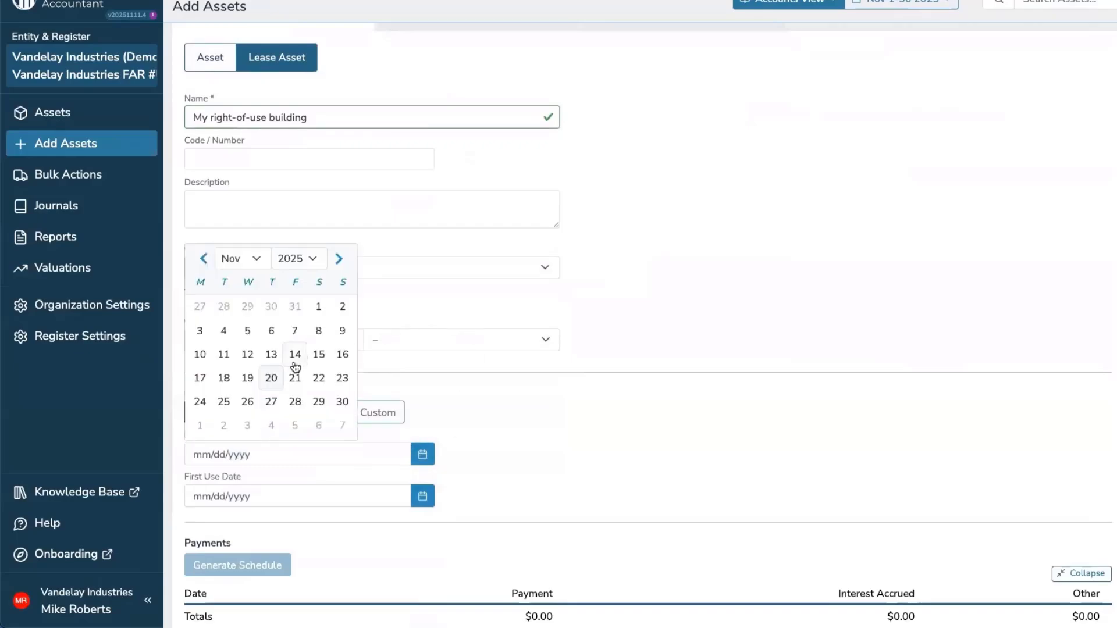
pyautogui.click(271, 378)
# Step: Start a payment schedule for the lease with an effective IBR of 5%
pyautogui.scroll(-3, 264, 372)
pyautogui.click(264, 368)
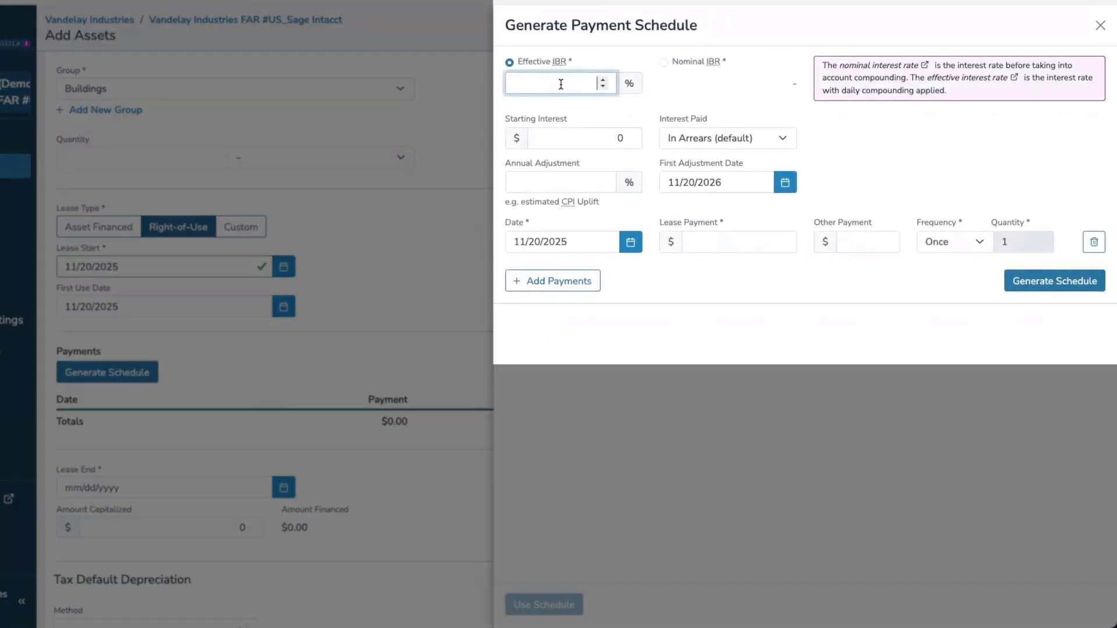
pyautogui.write('5')
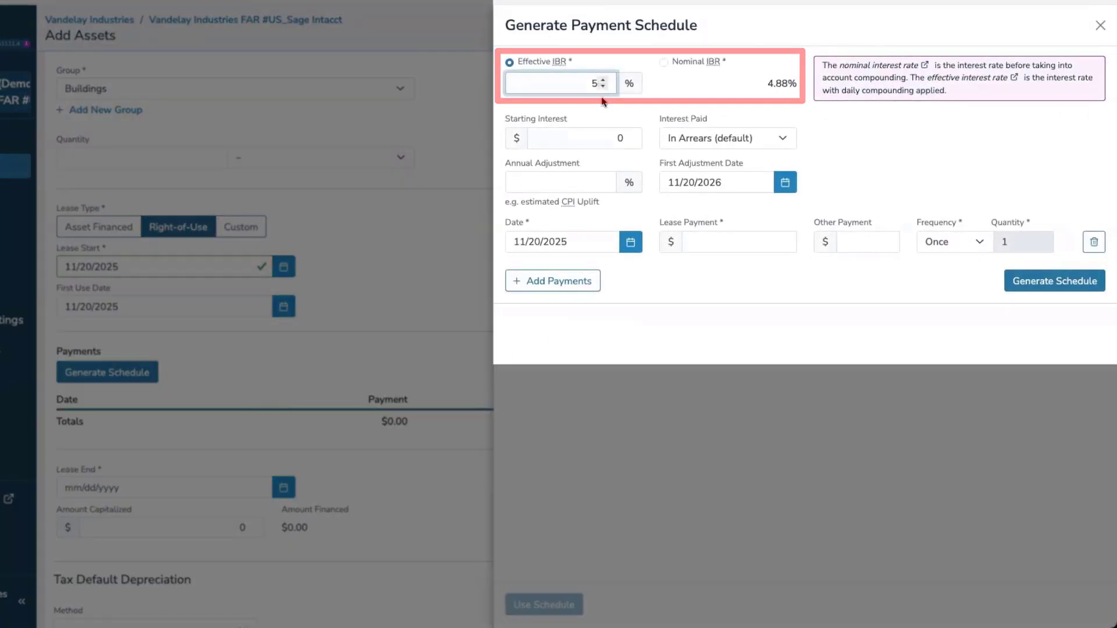
pyautogui.click(588, 185)
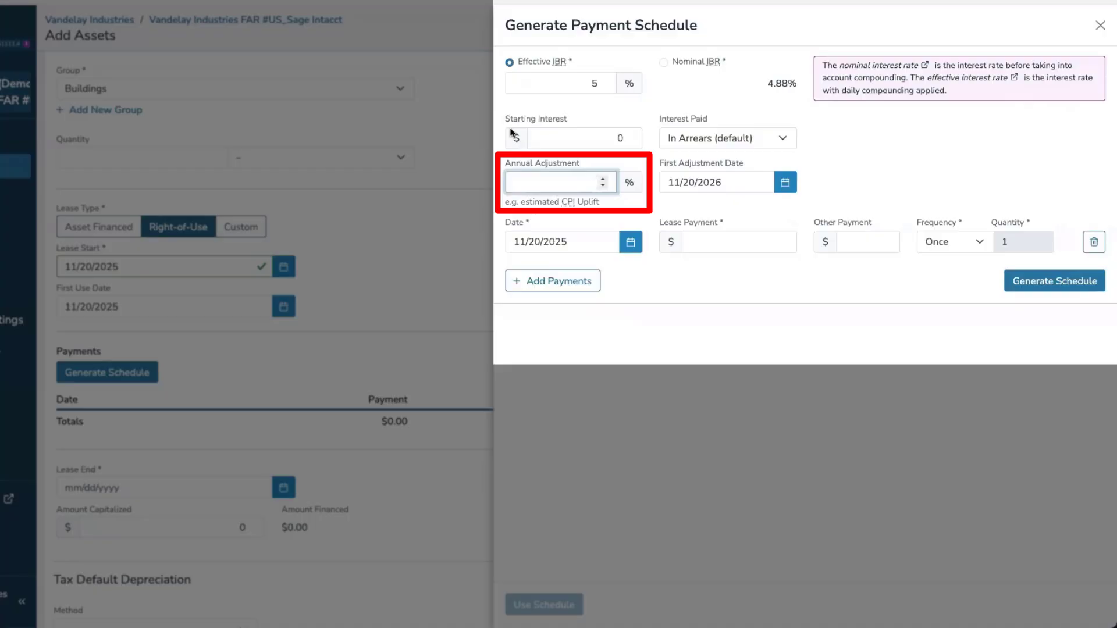
# Step: Define 60 monthly lease payments of $5,000 and generate the schedule
pyautogui.click(724, 239)
pyautogui.write('5000')
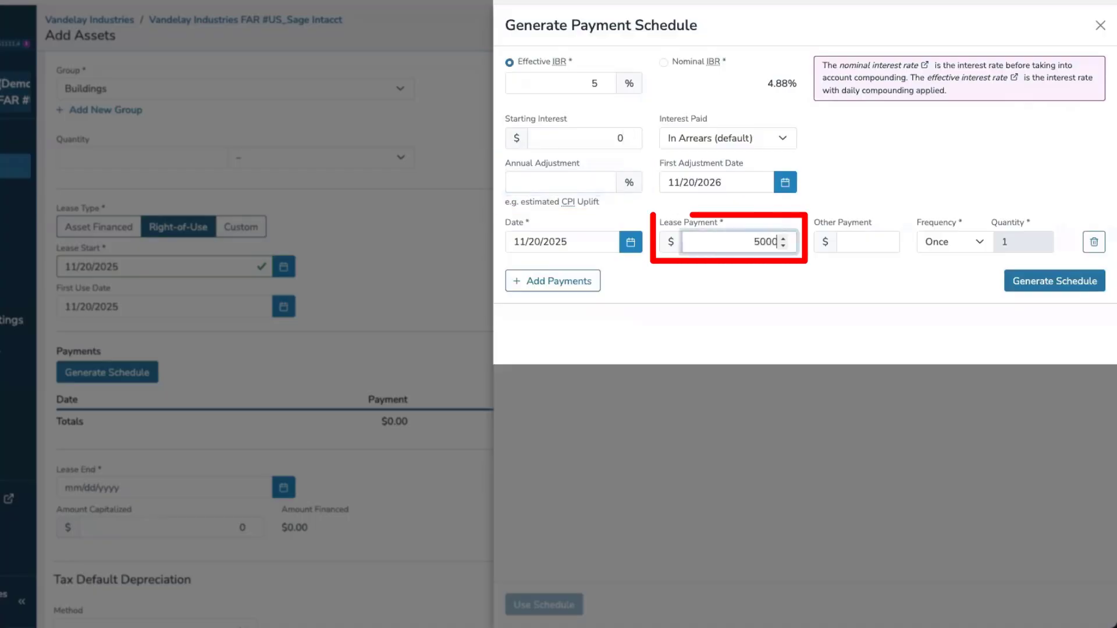
pyautogui.click(927, 242)
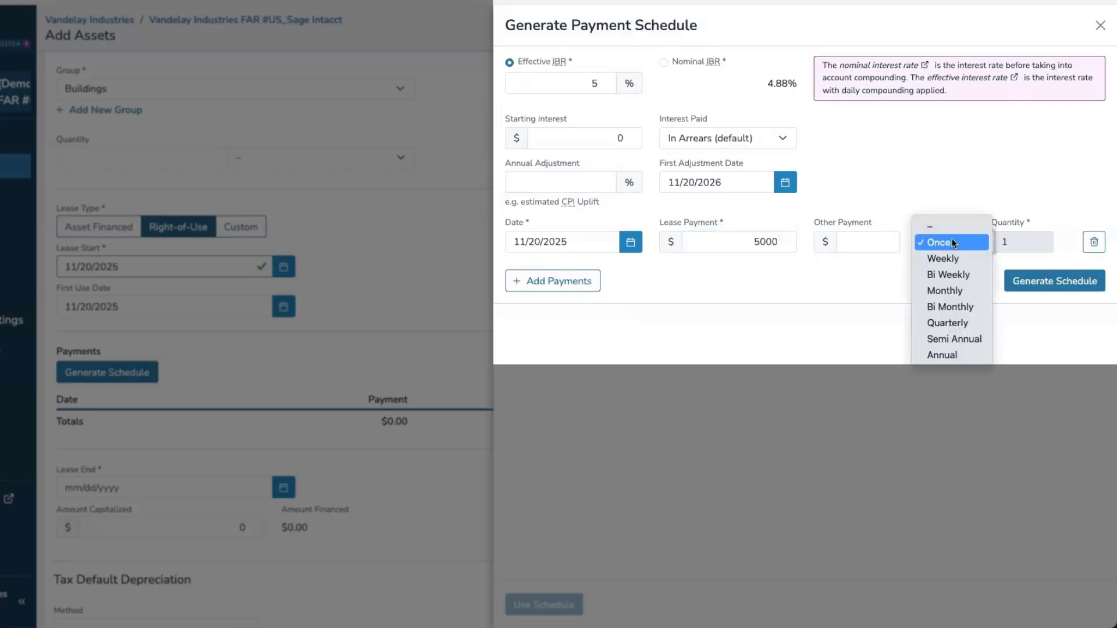
pyautogui.click(964, 290)
pyautogui.doubleClick(1003, 244)
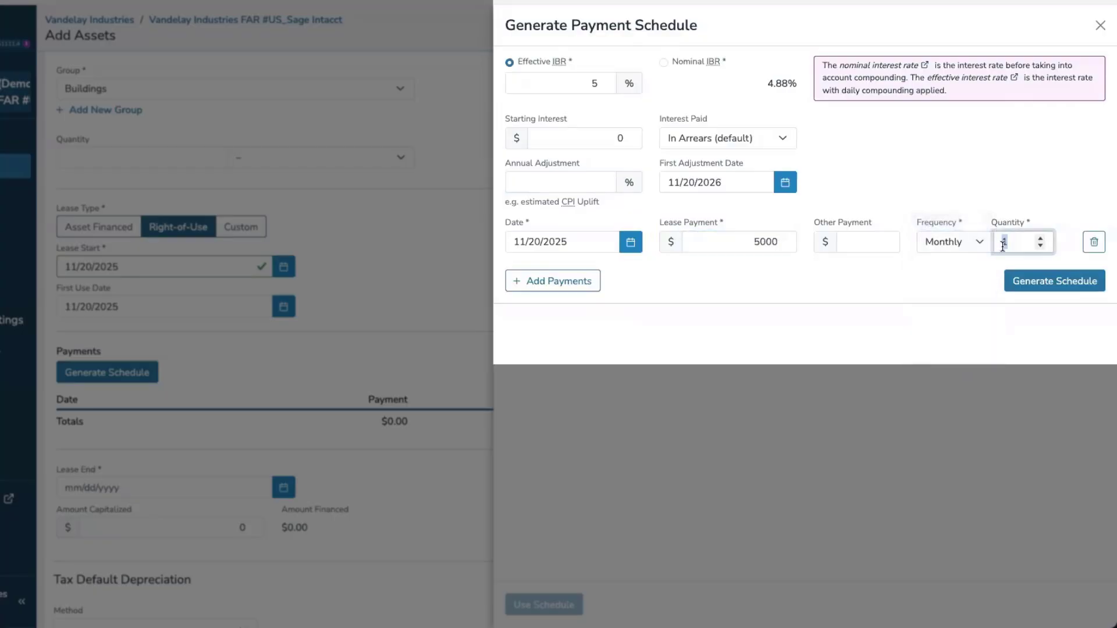
pyautogui.write('60')
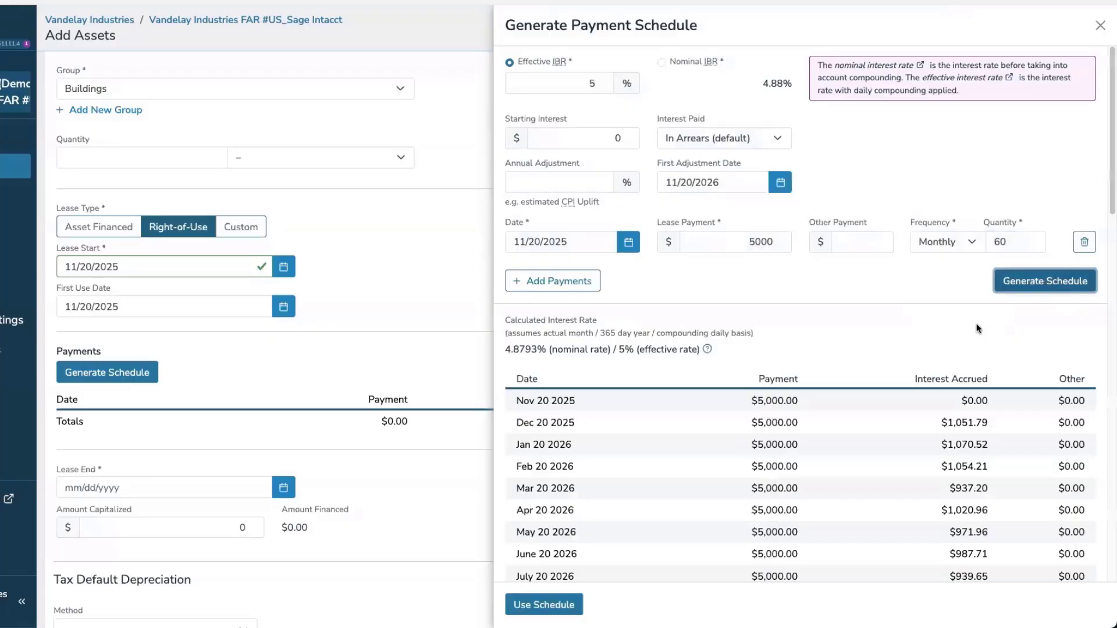
# Step: Review the generated payment schedule through its final payment and apply it to the lease
pyautogui.scroll(-4, 800, 377)
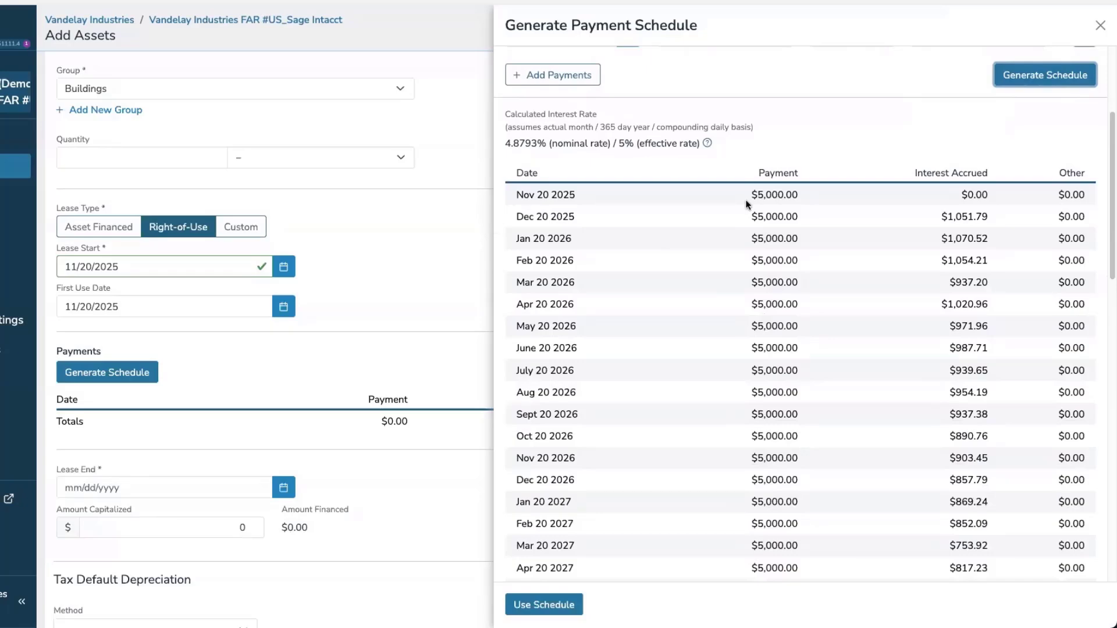
pyautogui.scroll(-15, 724, 238)
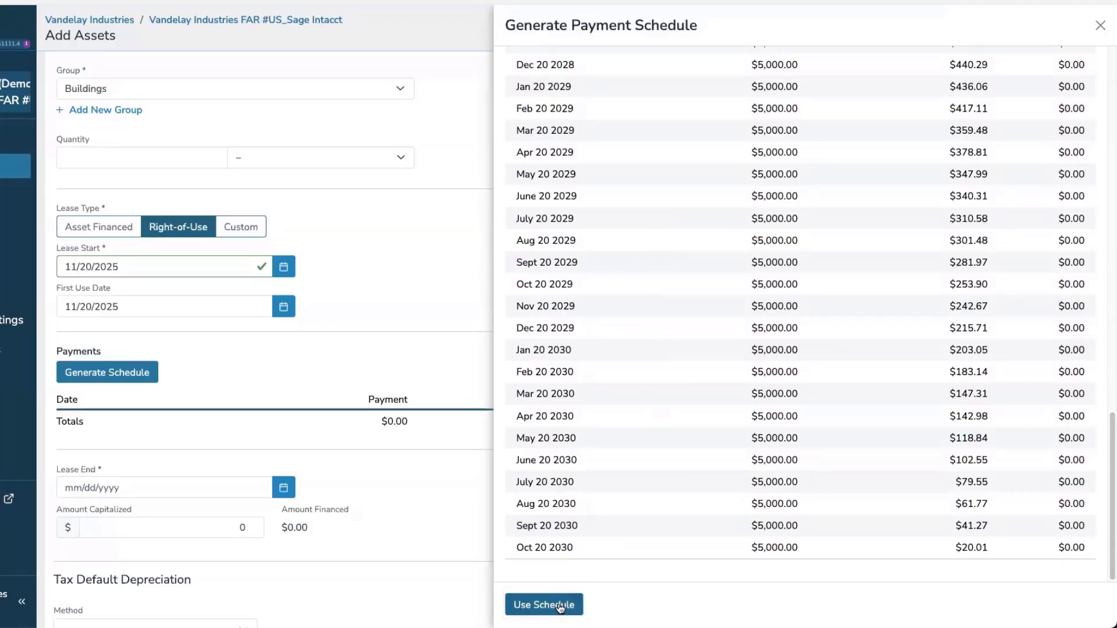
pyautogui.click(544, 605)
# Step: Set the building's default tax depreciation method to Doesn't Exist
pyautogui.scroll(-15, 476, 437)
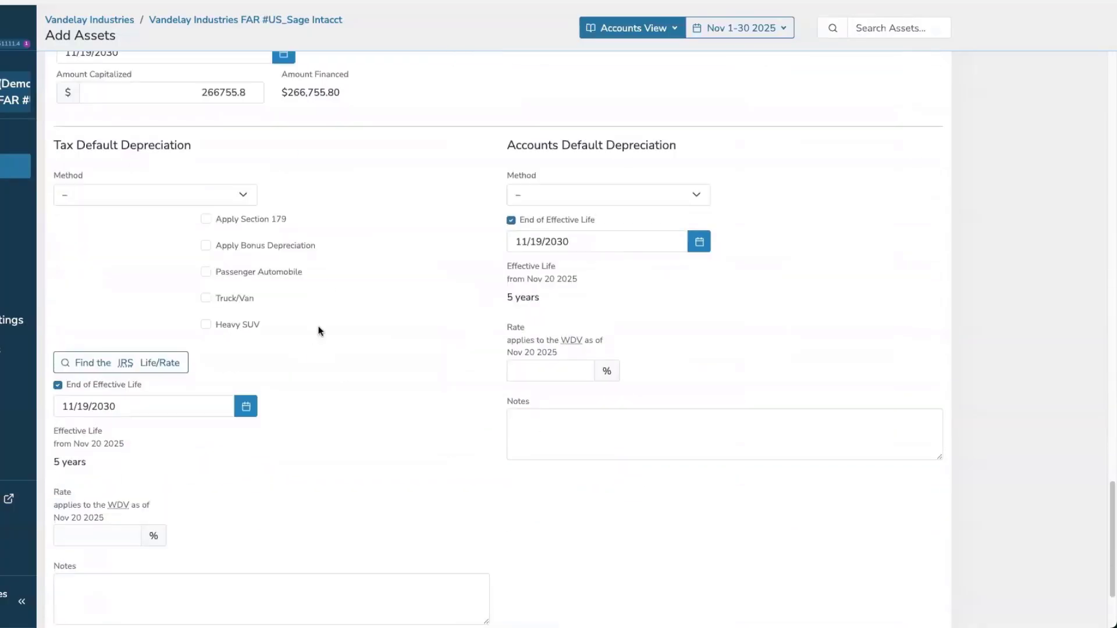
pyautogui.scroll(3, 319, 326)
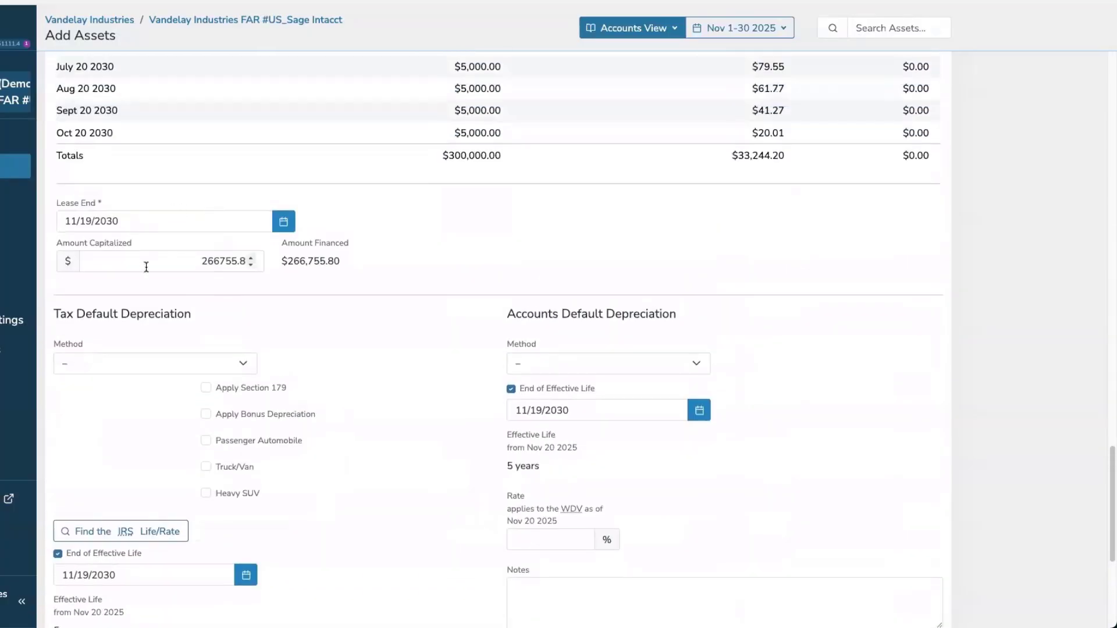
pyautogui.scroll(-1, 135, 331)
pyautogui.click(135, 345)
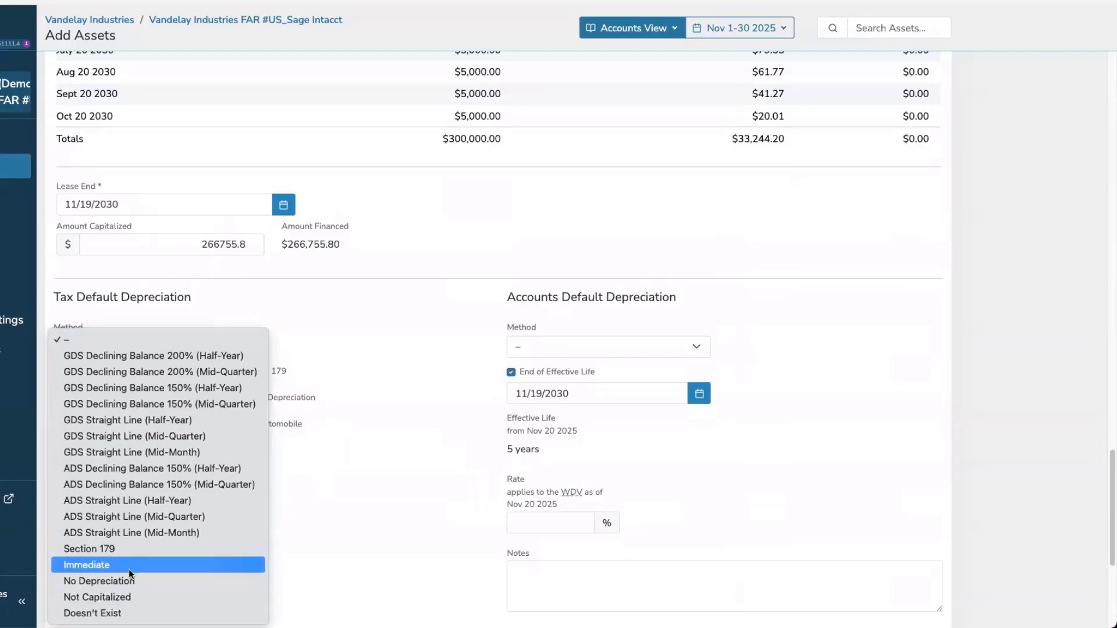
pyautogui.click(102, 606)
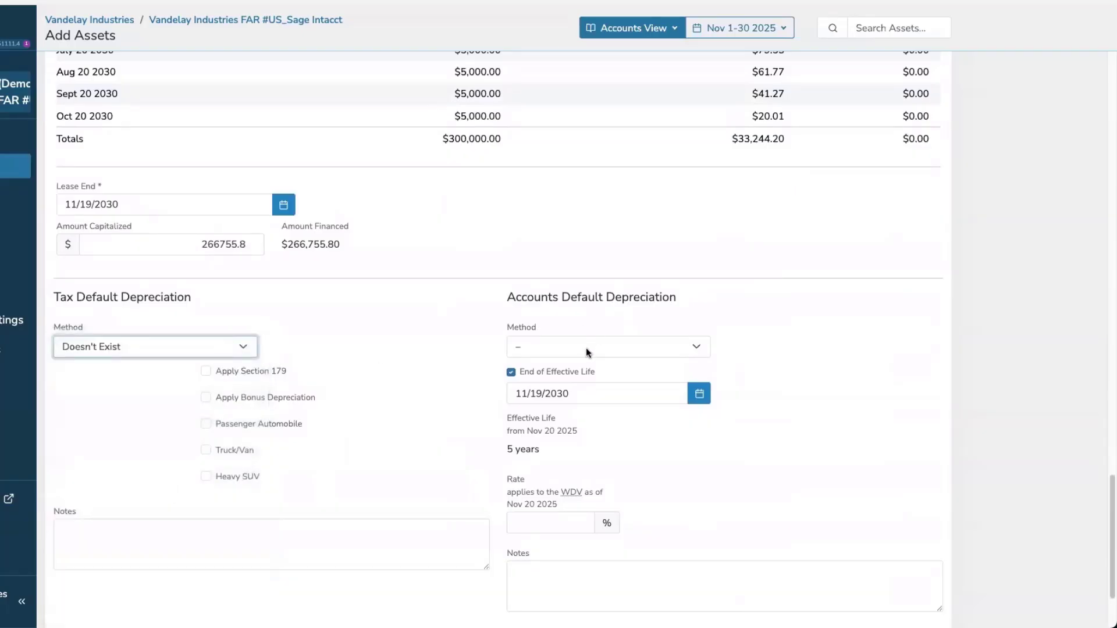
# Step: Set the building's default accounts depreciation method to Straight Line and save the asset
pyautogui.click(585, 347)
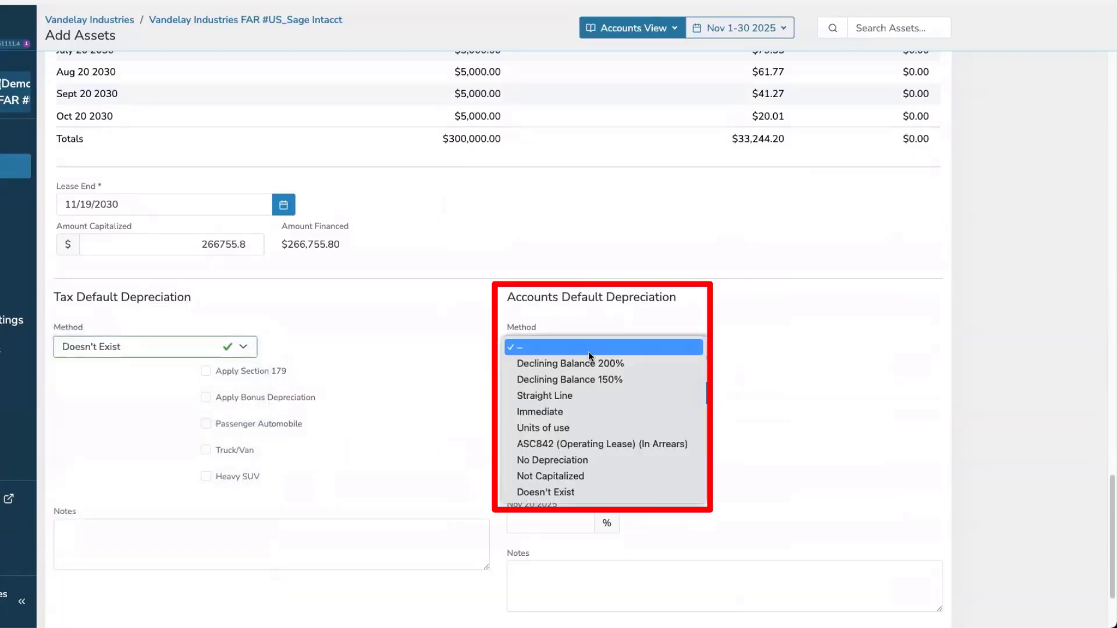
pyautogui.click(594, 394)
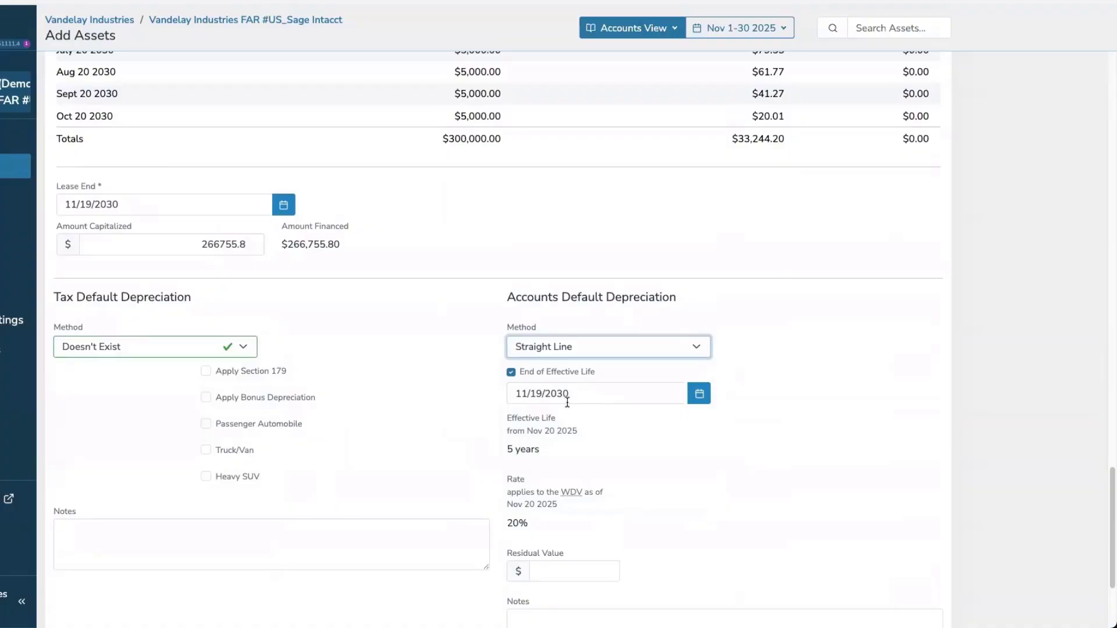
pyautogui.click(574, 354)
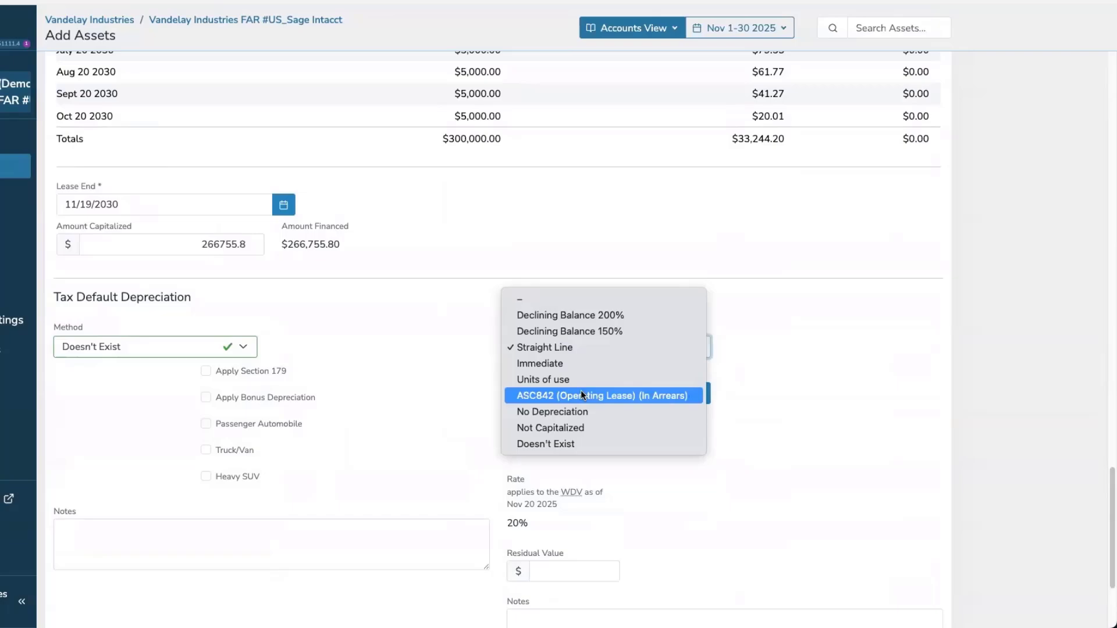
pyautogui.click(579, 347)
pyautogui.scroll(-3, 848, 350)
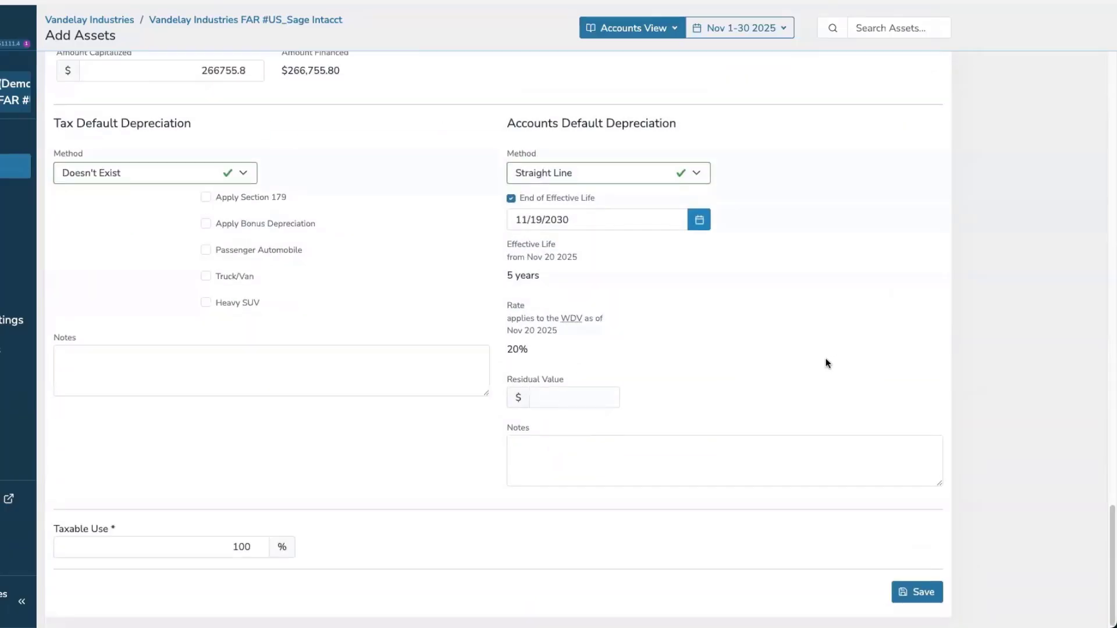
pyautogui.click(923, 592)
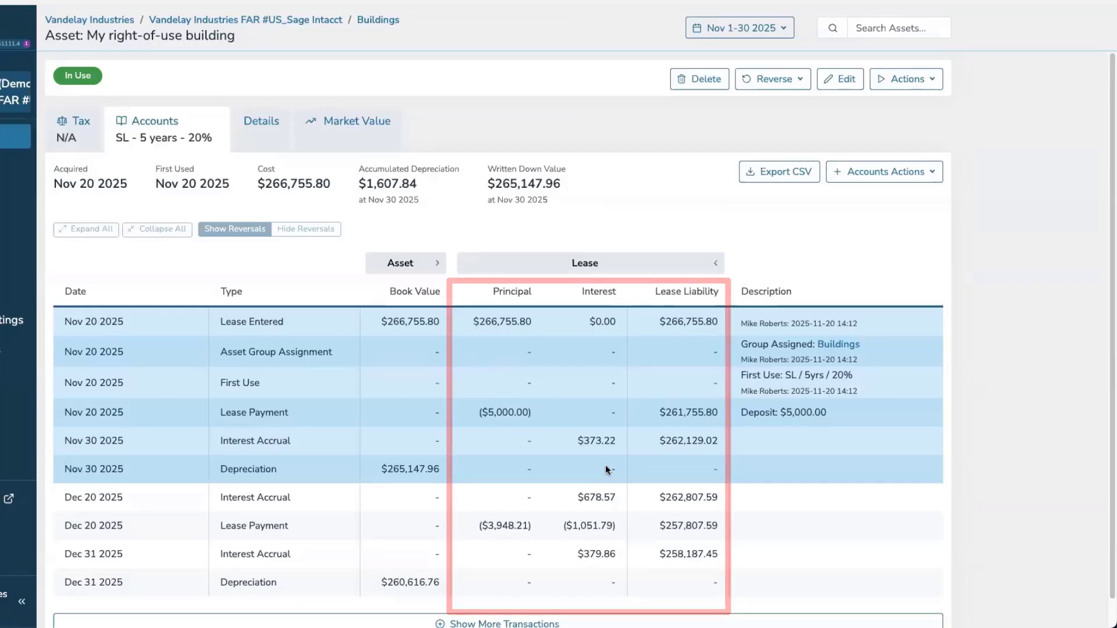
# Step: Start a make good provision of $10,000 for the right-of-use building
pyautogui.click(861, 173)
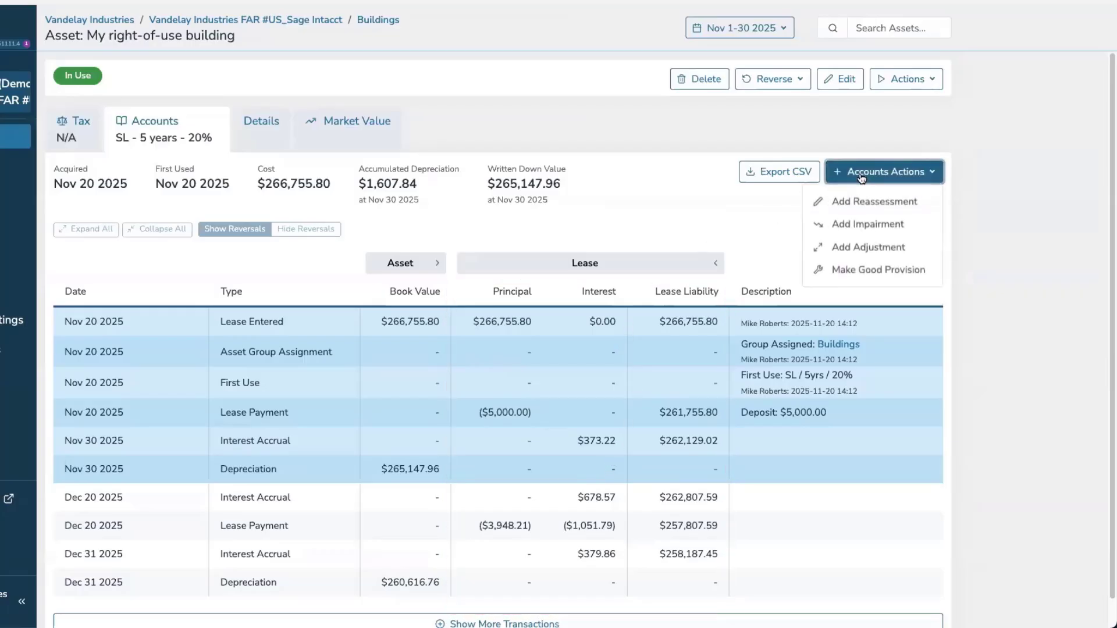
pyautogui.click(871, 272)
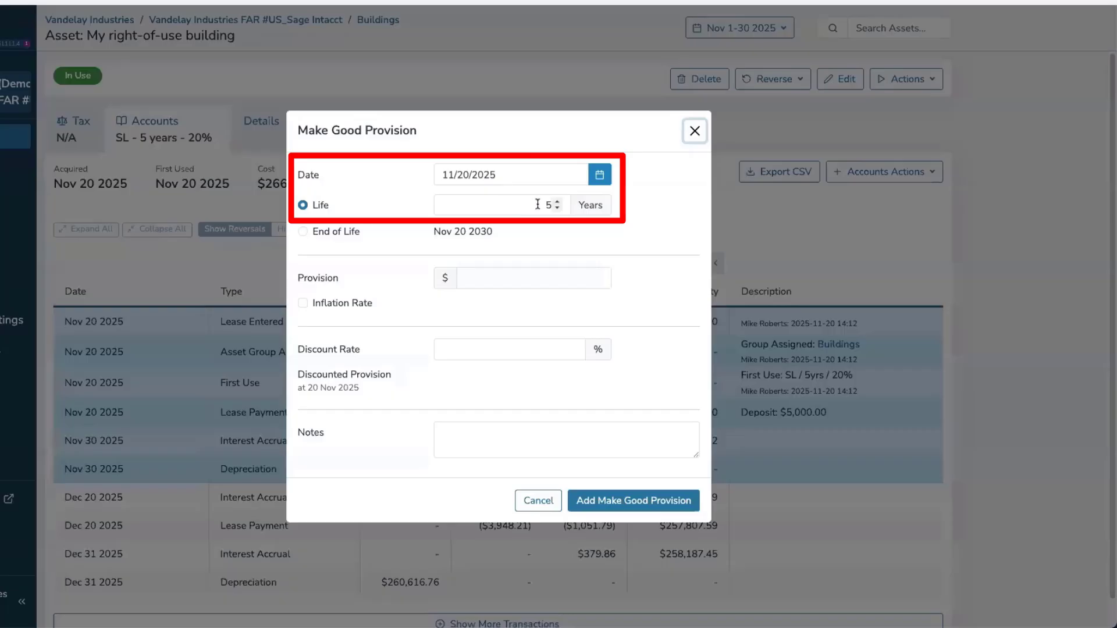
pyautogui.click(528, 272)
pyautogui.write('10000')
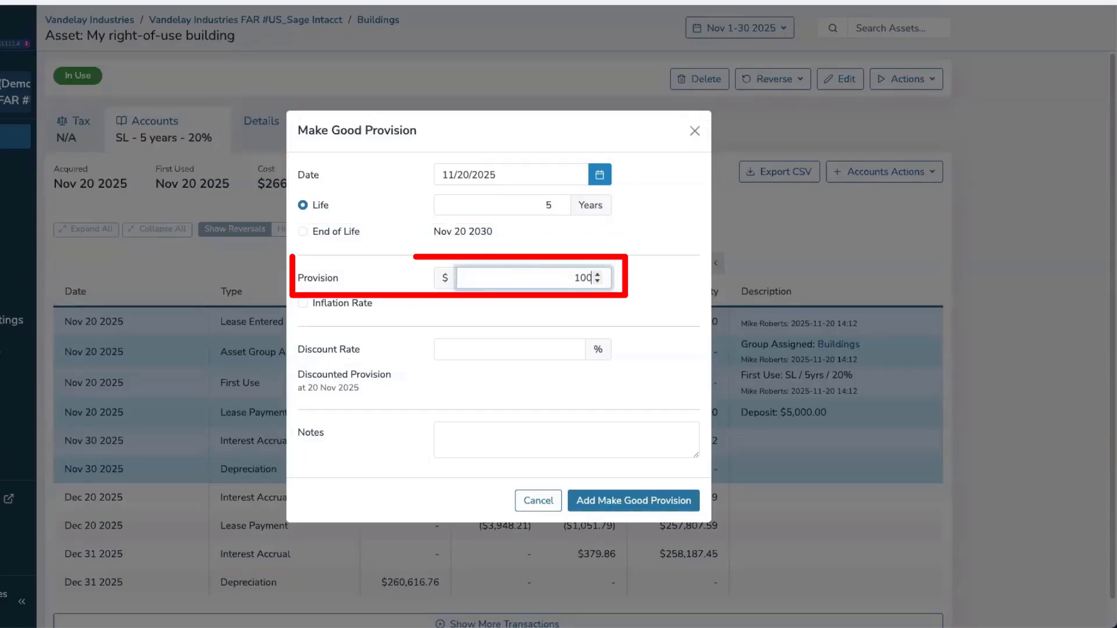
pyautogui.click(460, 302)
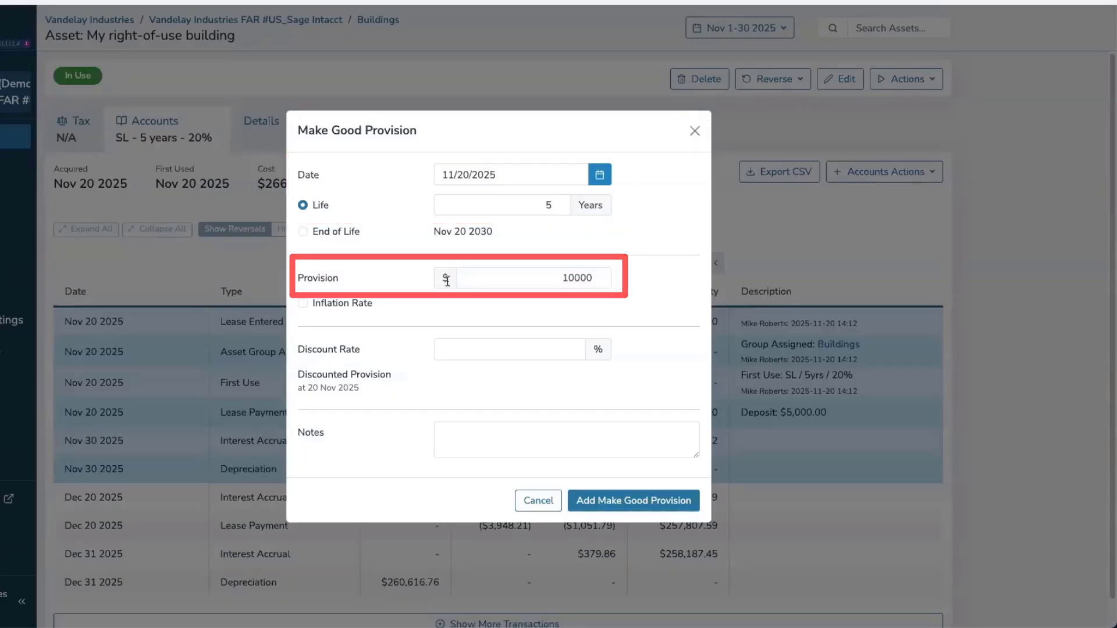
# Step: Apply an inflation rate of 2% to the make good provision
pyautogui.click(313, 304)
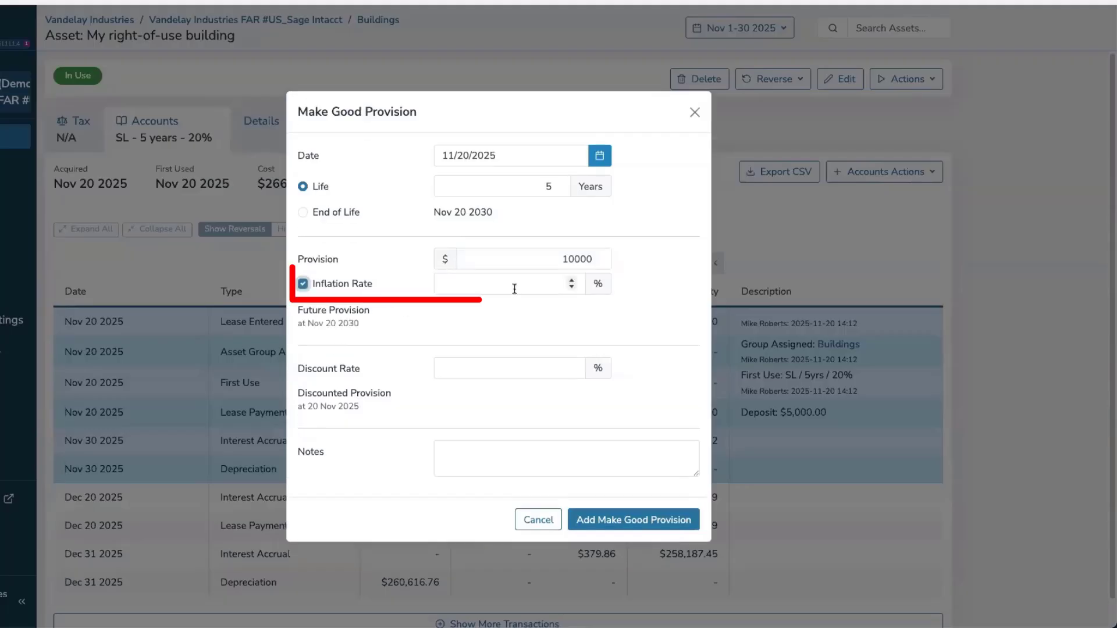
pyautogui.click(581, 284)
pyautogui.write('2')
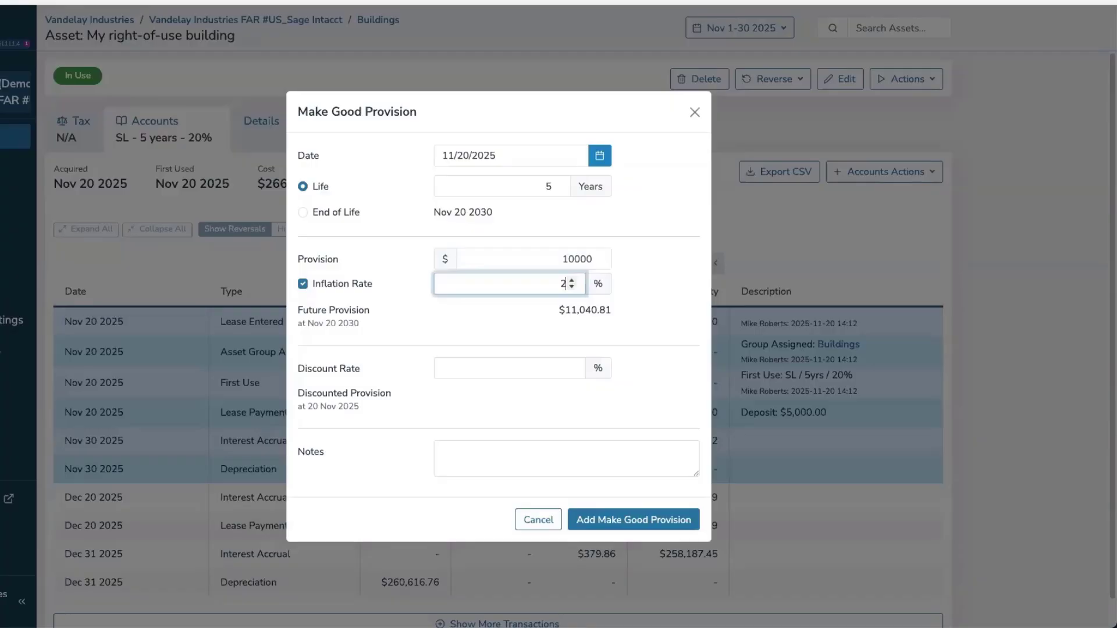
# Step: Set the discount rate to 5% with no inflation rate and add the make good provision
pyautogui.click(515, 373)
pyautogui.write('5')
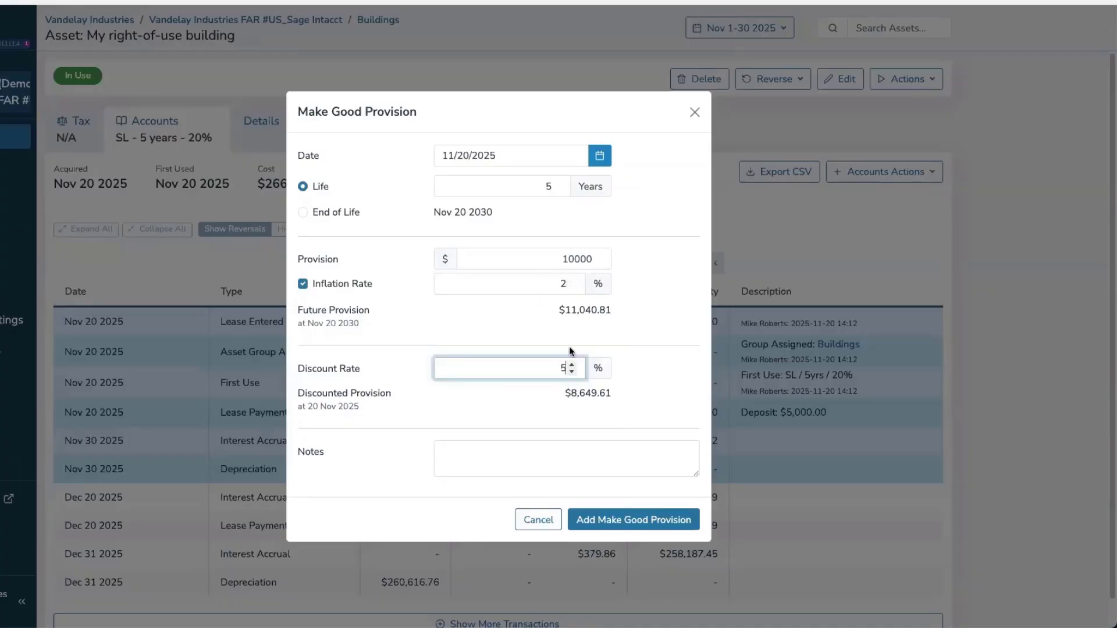
pyautogui.click(303, 284)
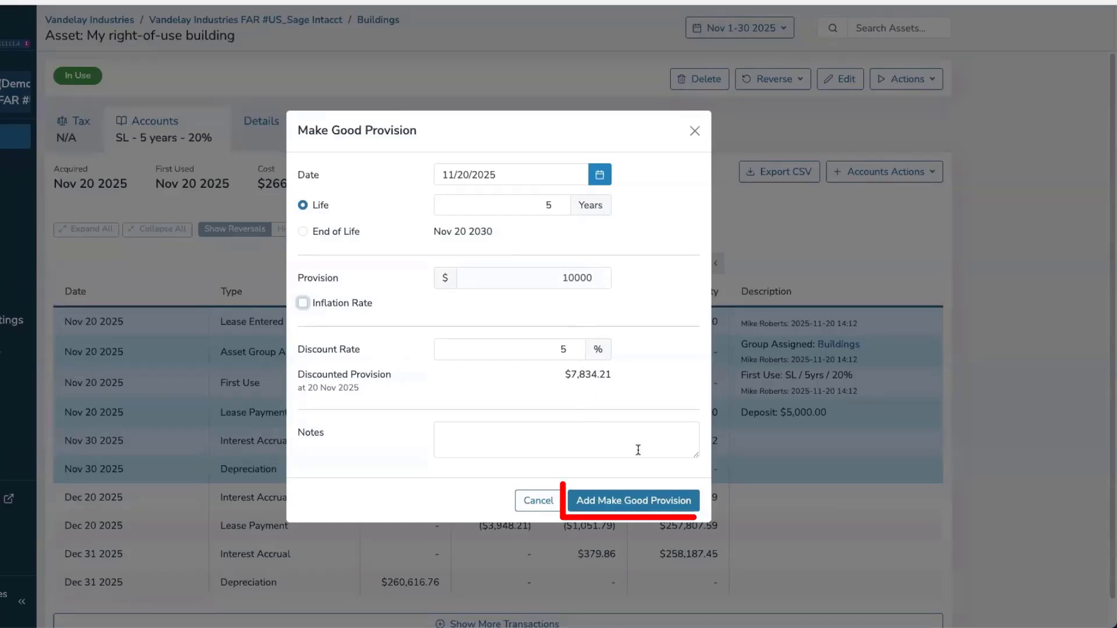
pyautogui.click(639, 504)
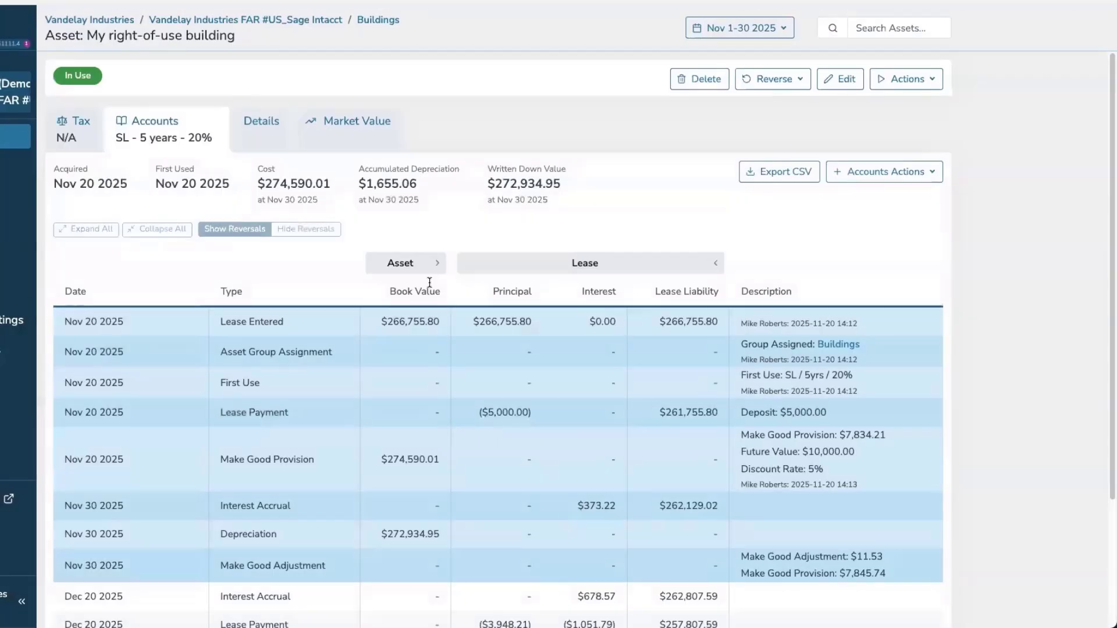
# Step: Expand the Asset columns and examine the make good provision and adjustment entries in the building's transactions
pyautogui.click(435, 264)
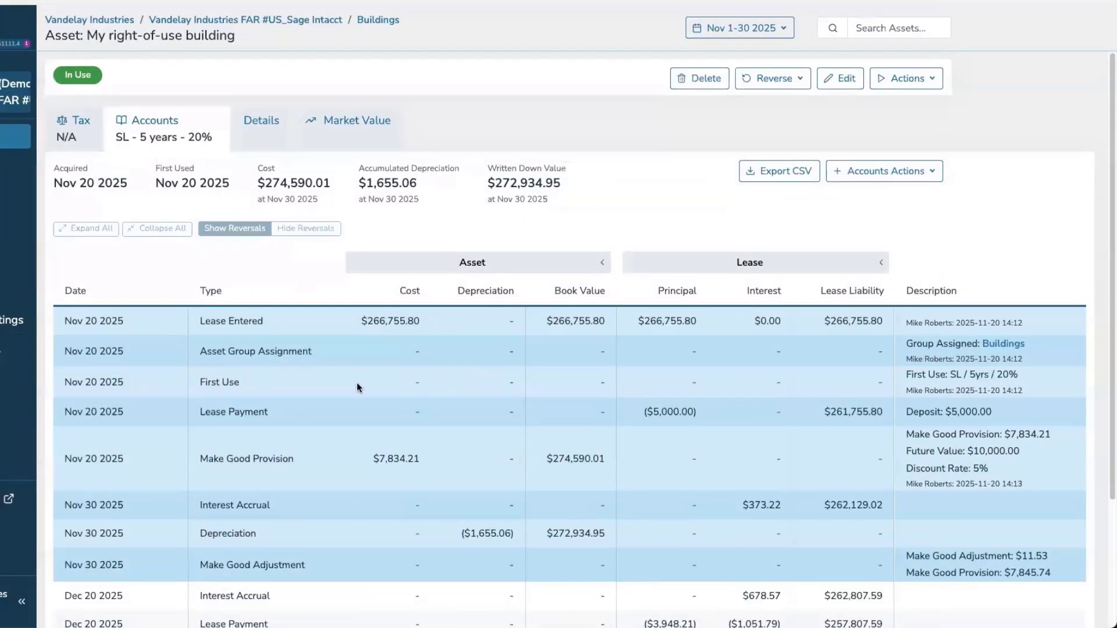
pyautogui.scroll(-1, 422, 403)
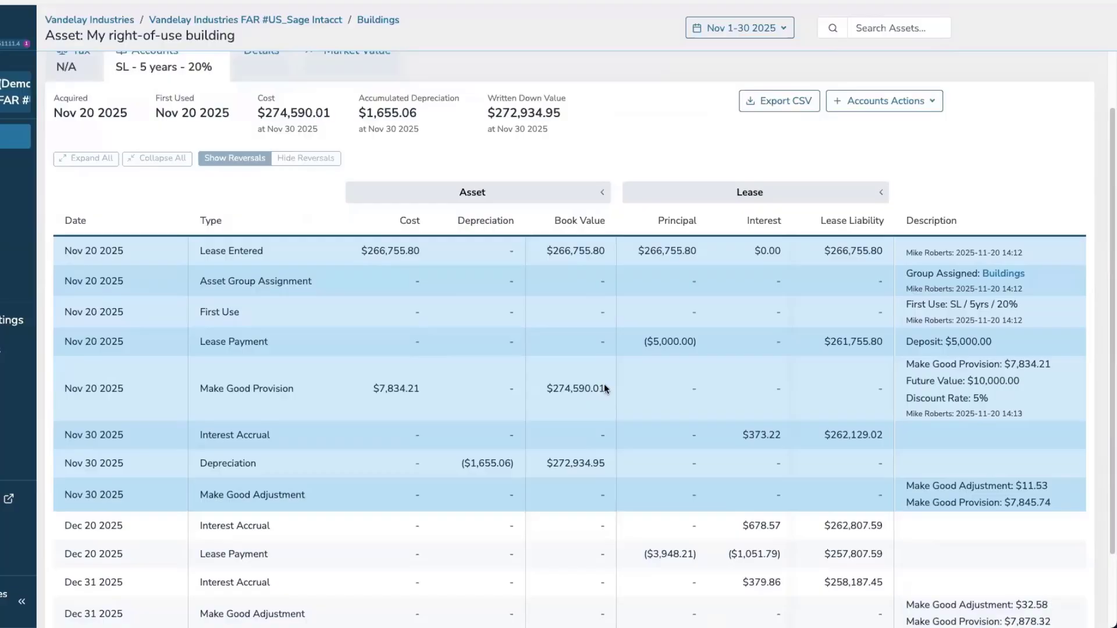
pyautogui.scroll(-2, 603, 385)
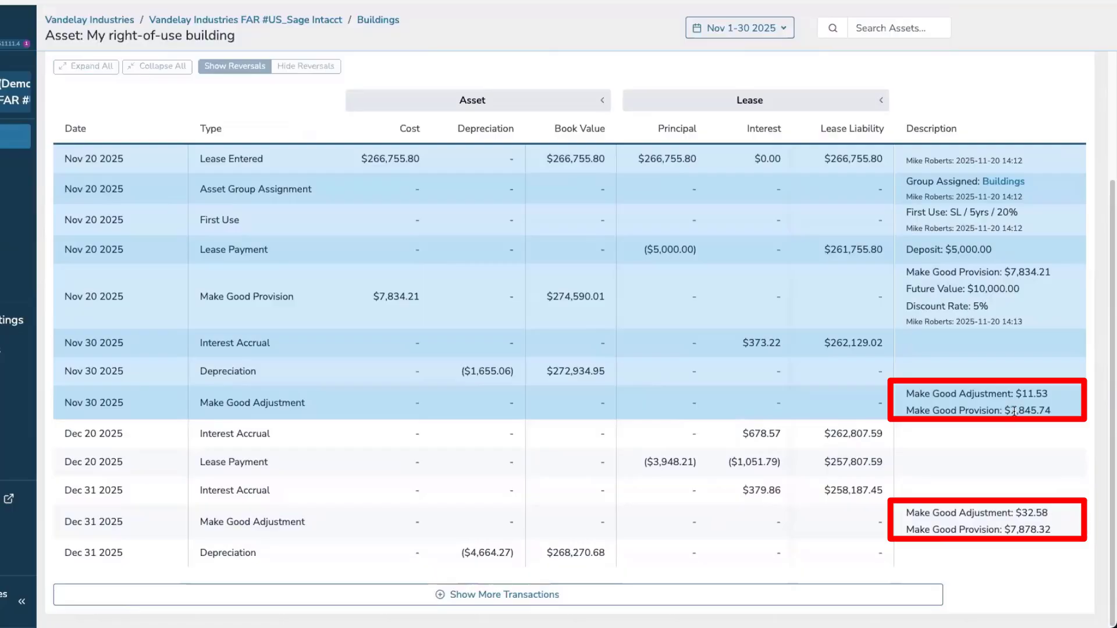
pyautogui.scroll(3, 995, 410)
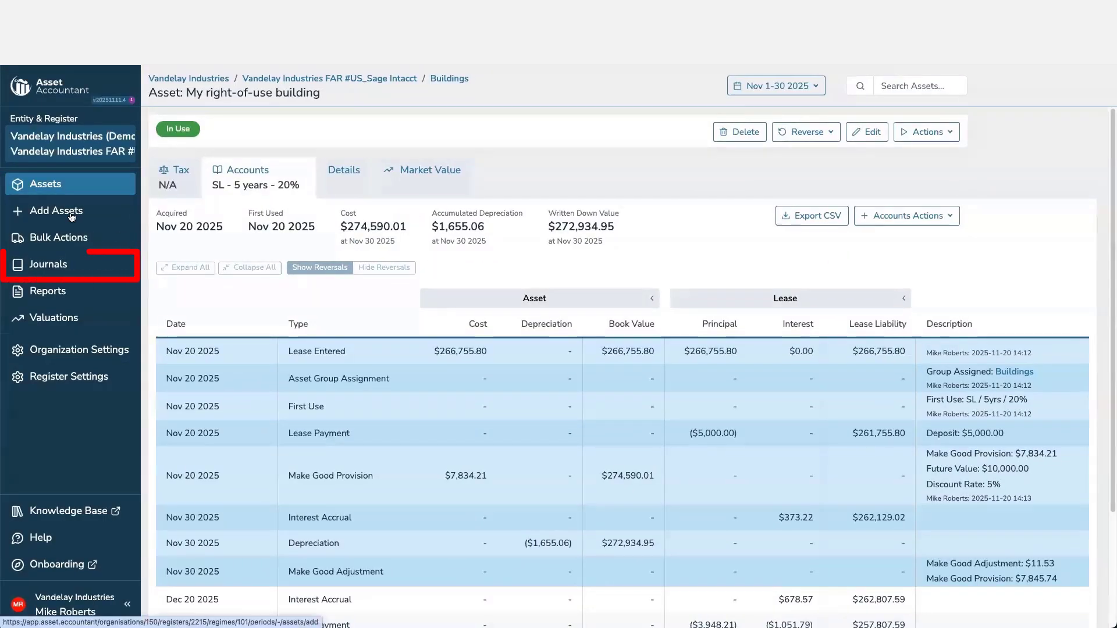
# Step: Create a new draft journal of asset movements for Nov 30 2025
pyautogui.click(65, 266)
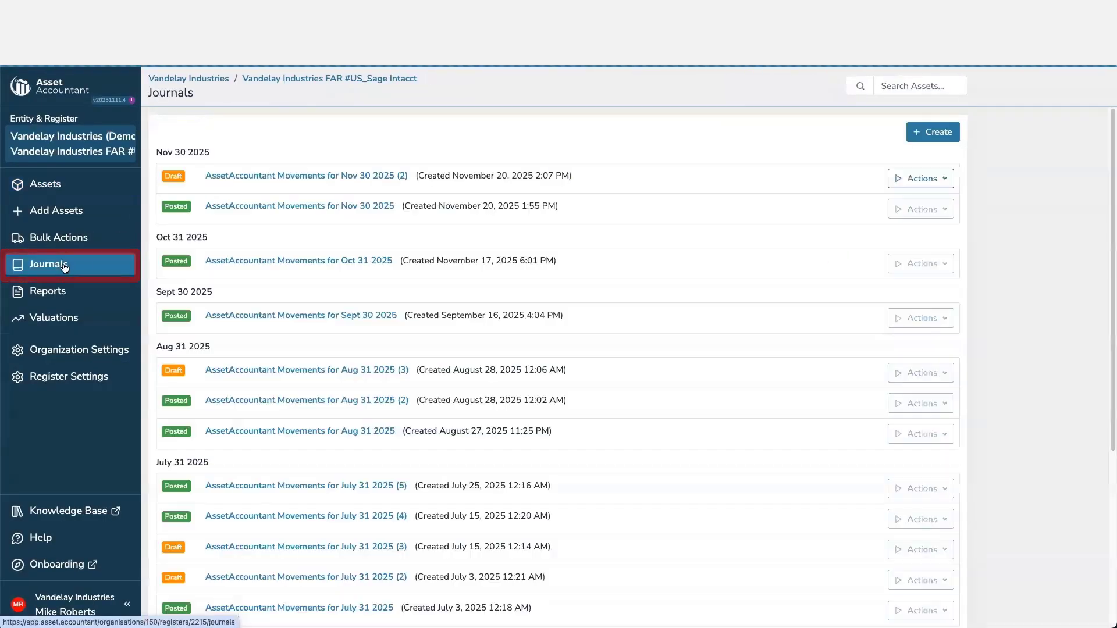
pyautogui.click(930, 133)
pyautogui.click(751, 458)
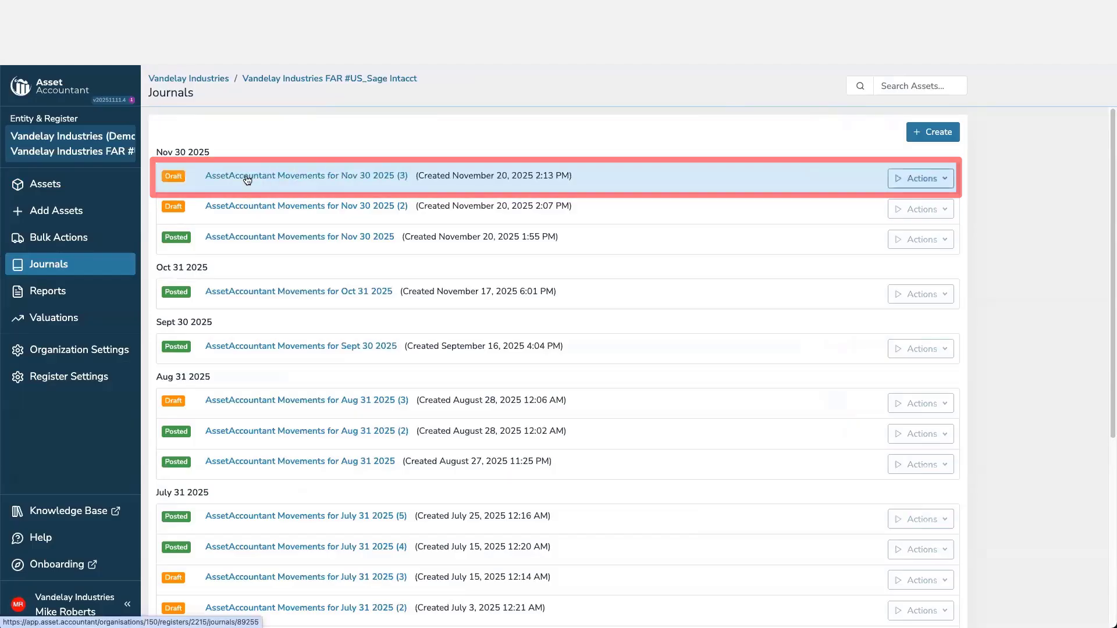
# Step: Examine the Buildings entries in the journal "AssetAccountant Movements for Nov 30 2025 (3)" and return to the asset register
pyautogui.click(245, 175)
pyautogui.scroll(-4, 354, 341)
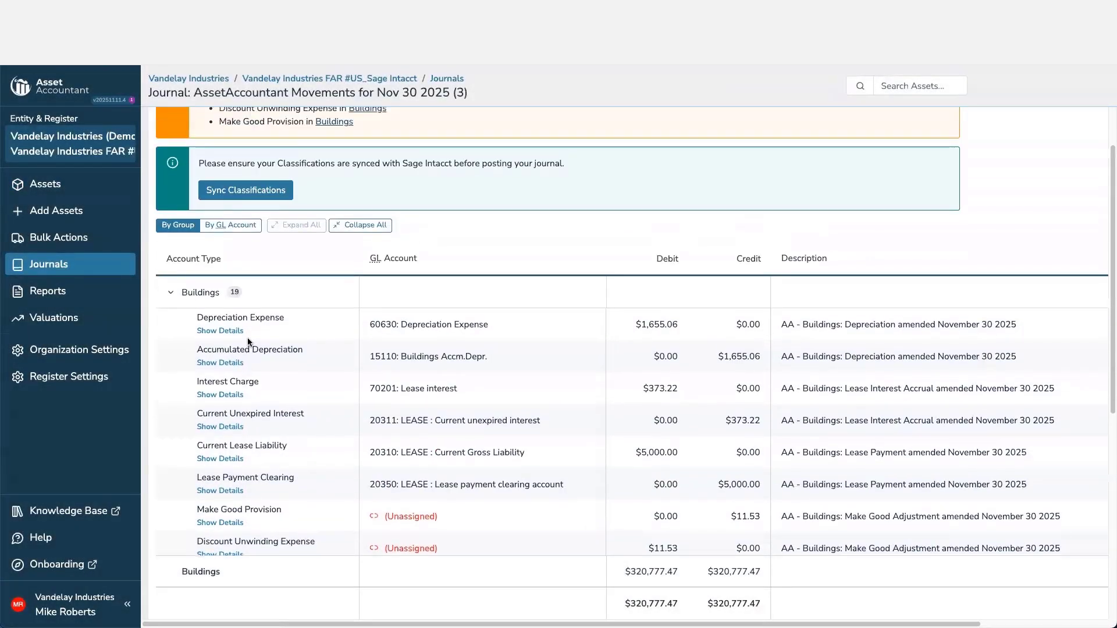
pyautogui.click(61, 185)
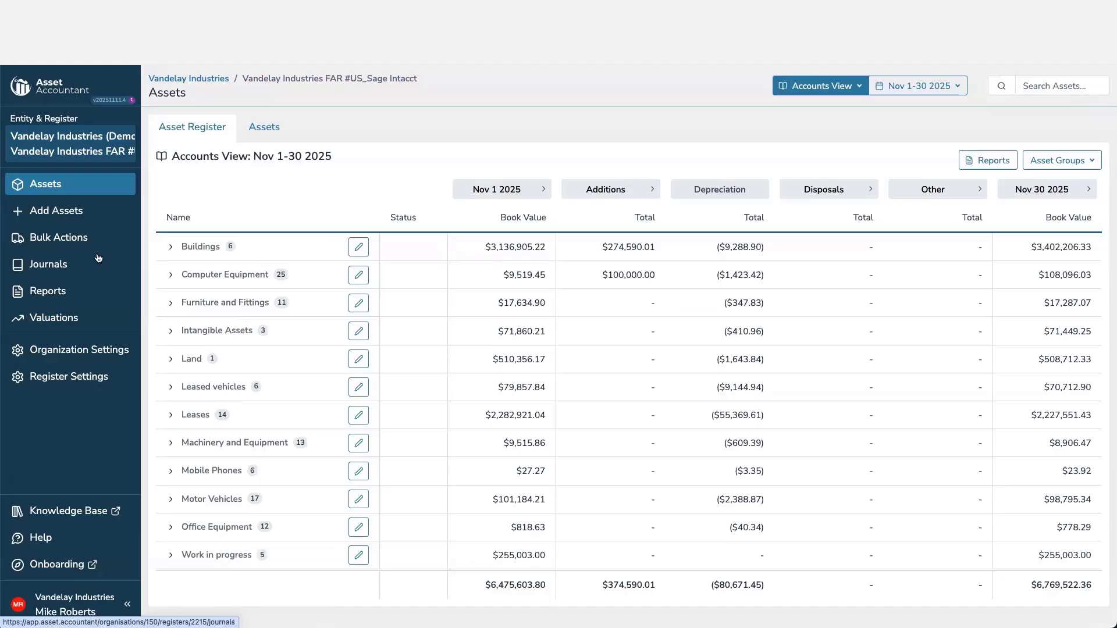
# Step: Generate the Right-of-Use Movements lease report as a PDF for Nov 1 to Nov 30 2025
pyautogui.click(64, 291)
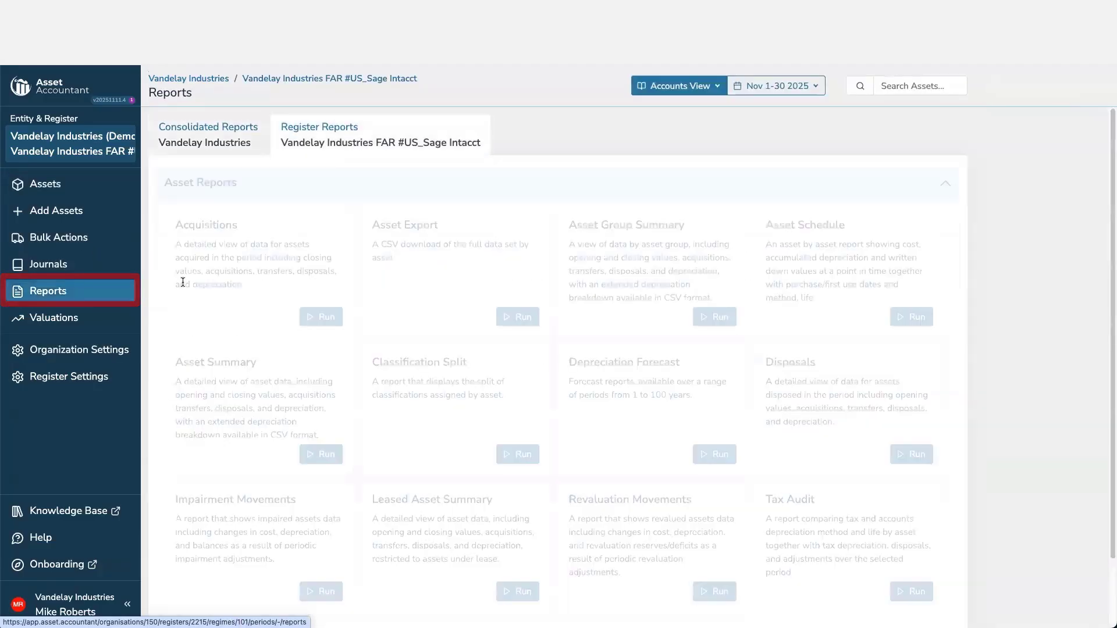
pyautogui.click(271, 176)
pyautogui.click(326, 221)
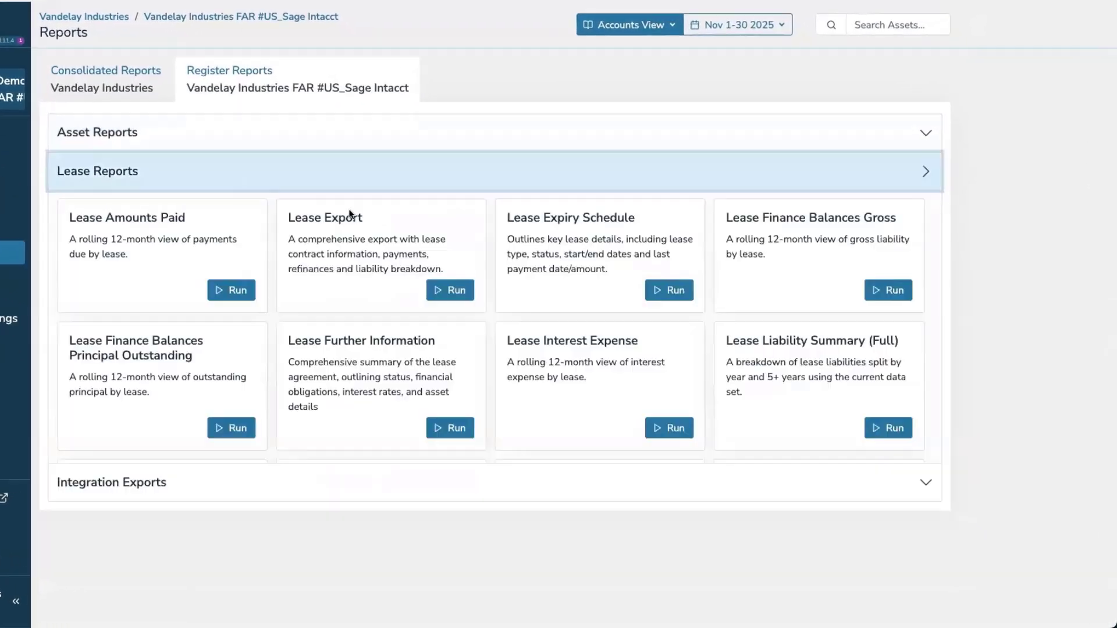
pyautogui.scroll(-3, 877, 541)
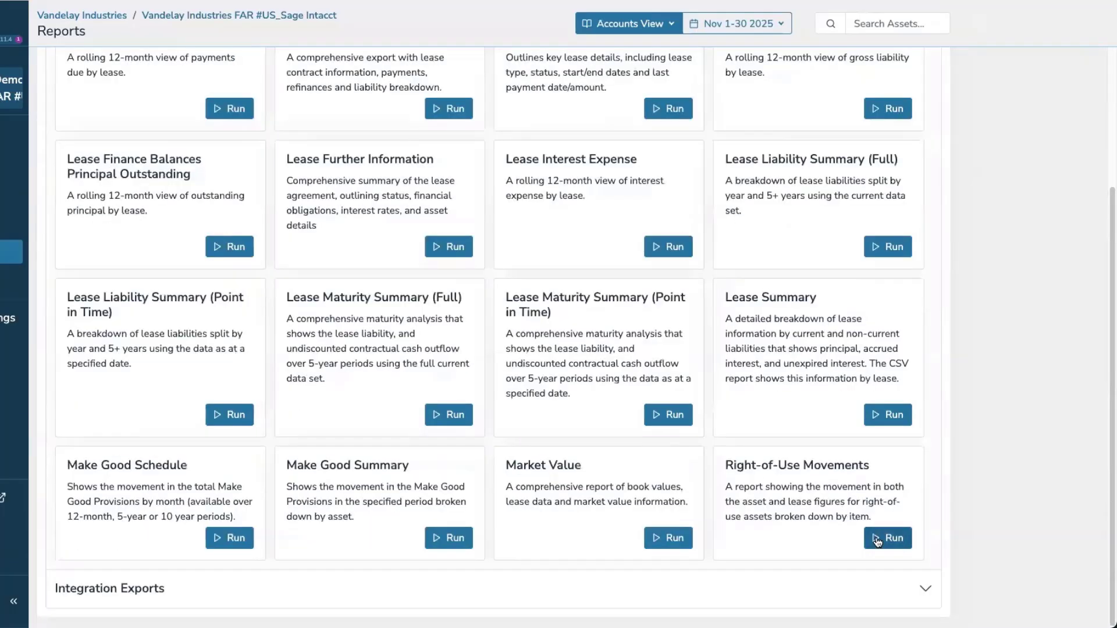
pyautogui.click(877, 540)
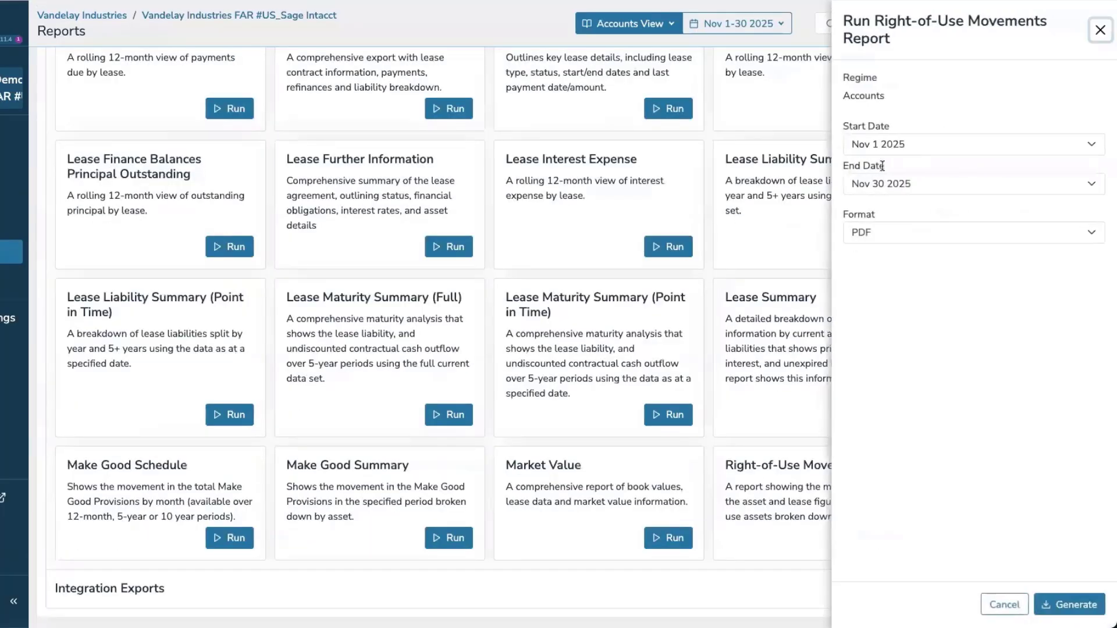
pyautogui.click(1070, 604)
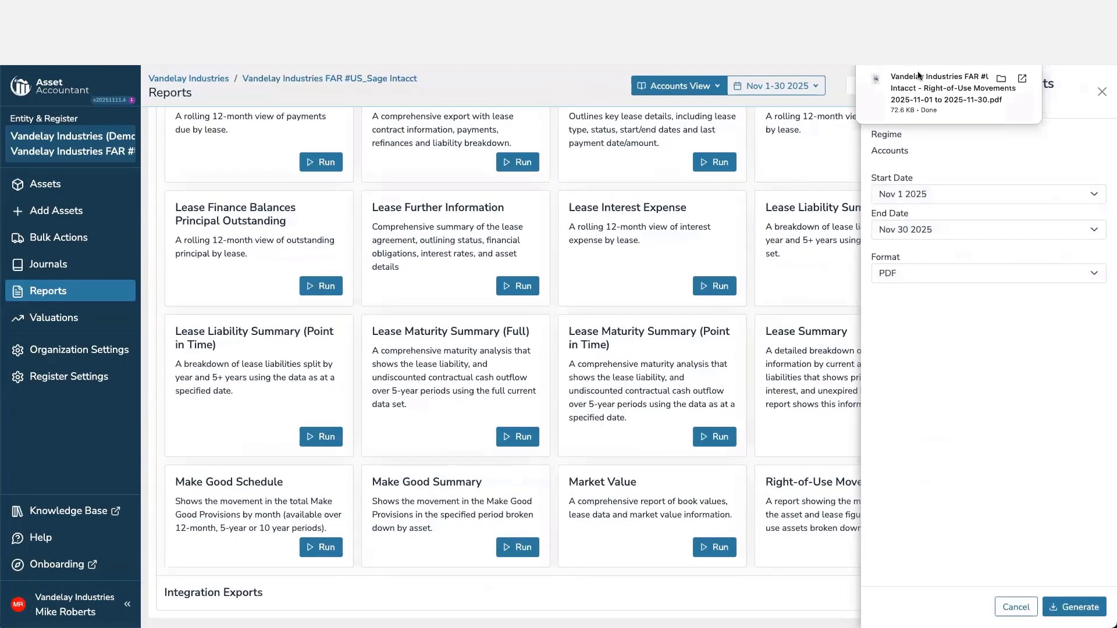
# Step: Open the downloaded Right-of-Use Movements PDF for review and return to the asset register
pyautogui.click(930, 96)
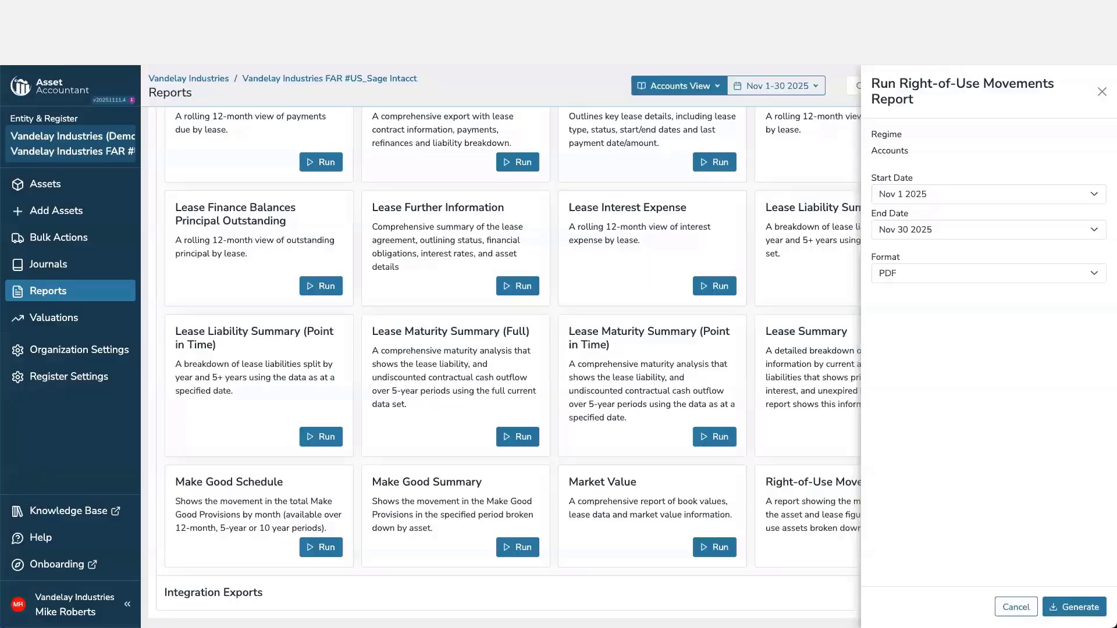
pyautogui.click(41, 185)
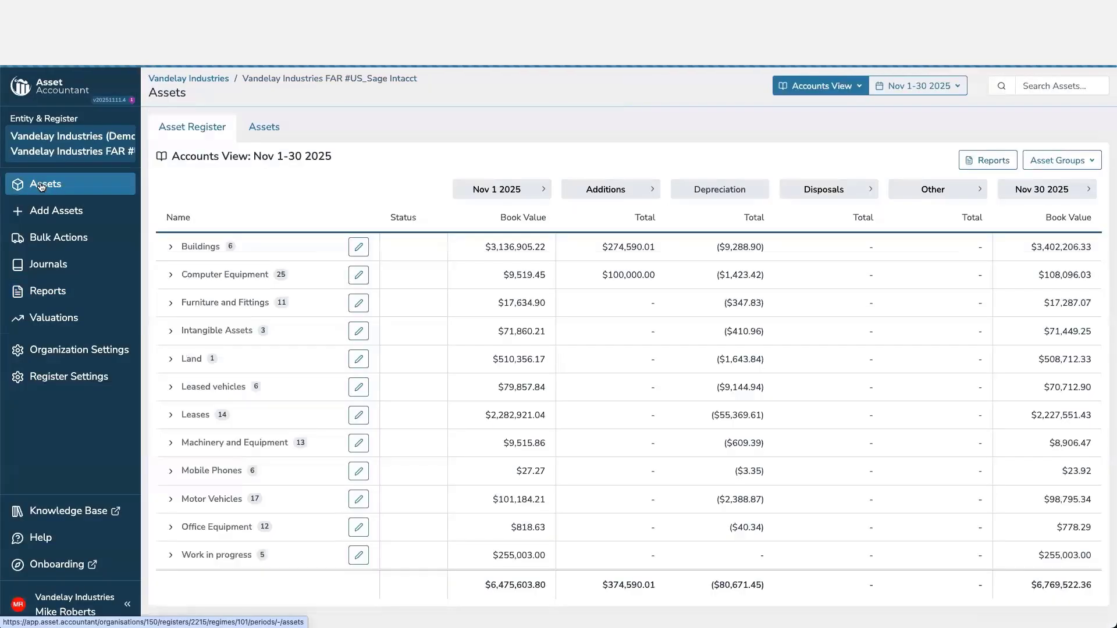